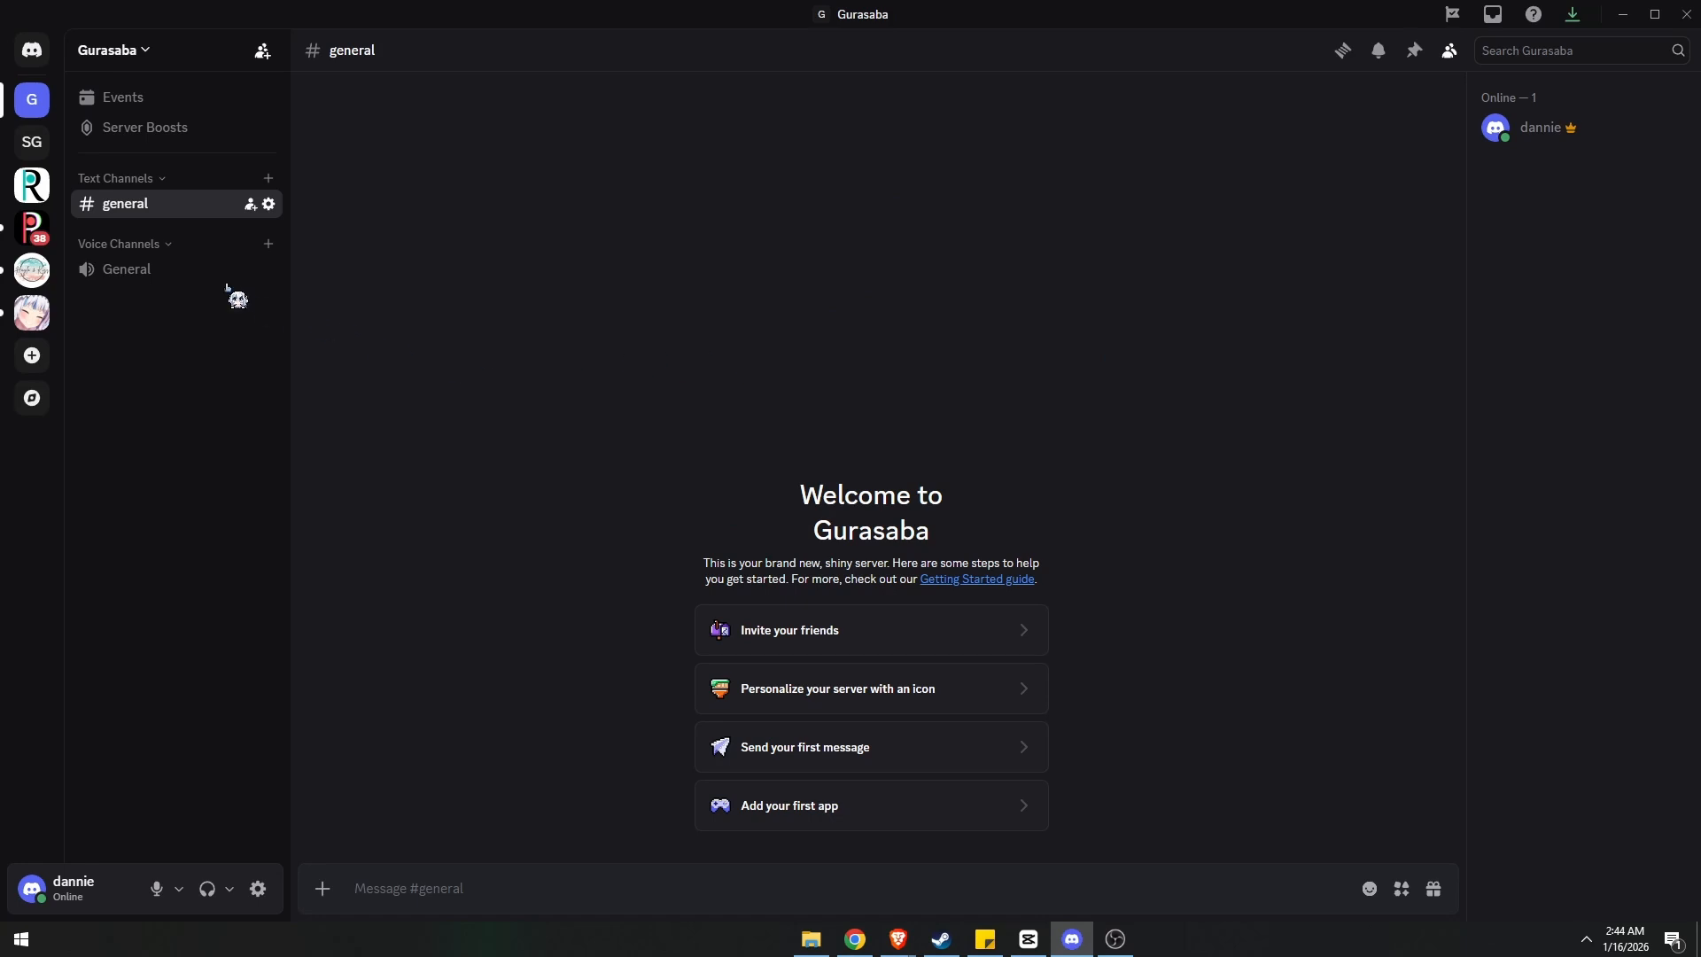
- Search the App Directory from the Gurasaba server for "server stats" and open the ServerStats app's page
click(40, 145)
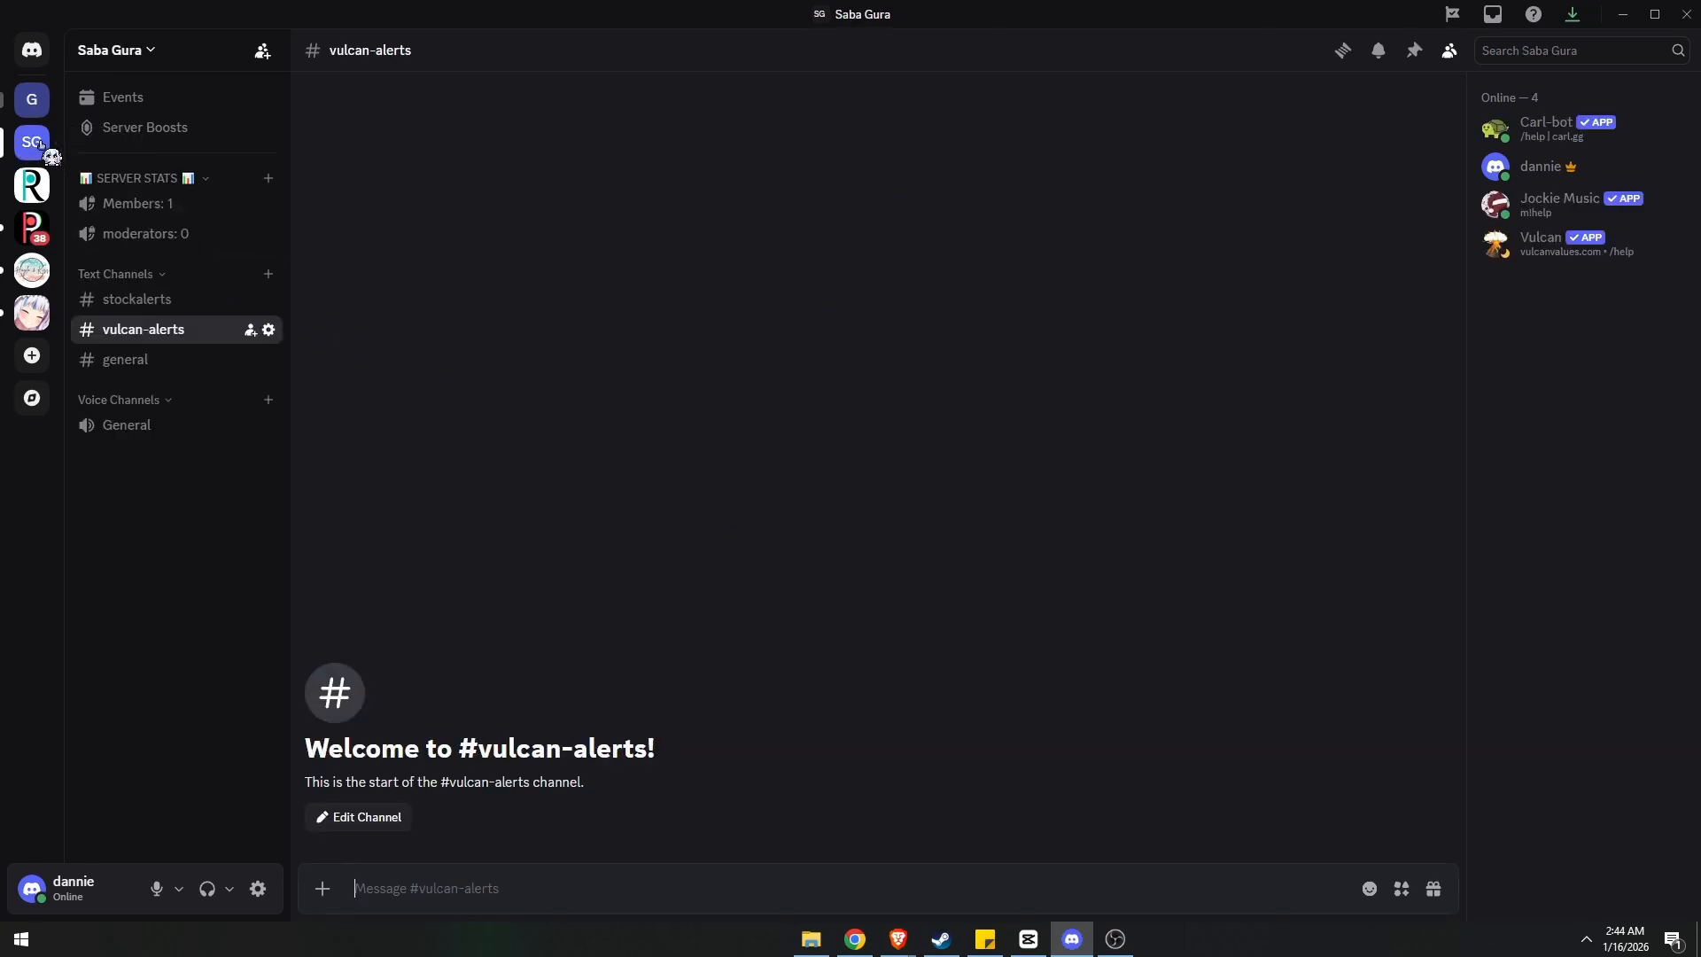
click(34, 101)
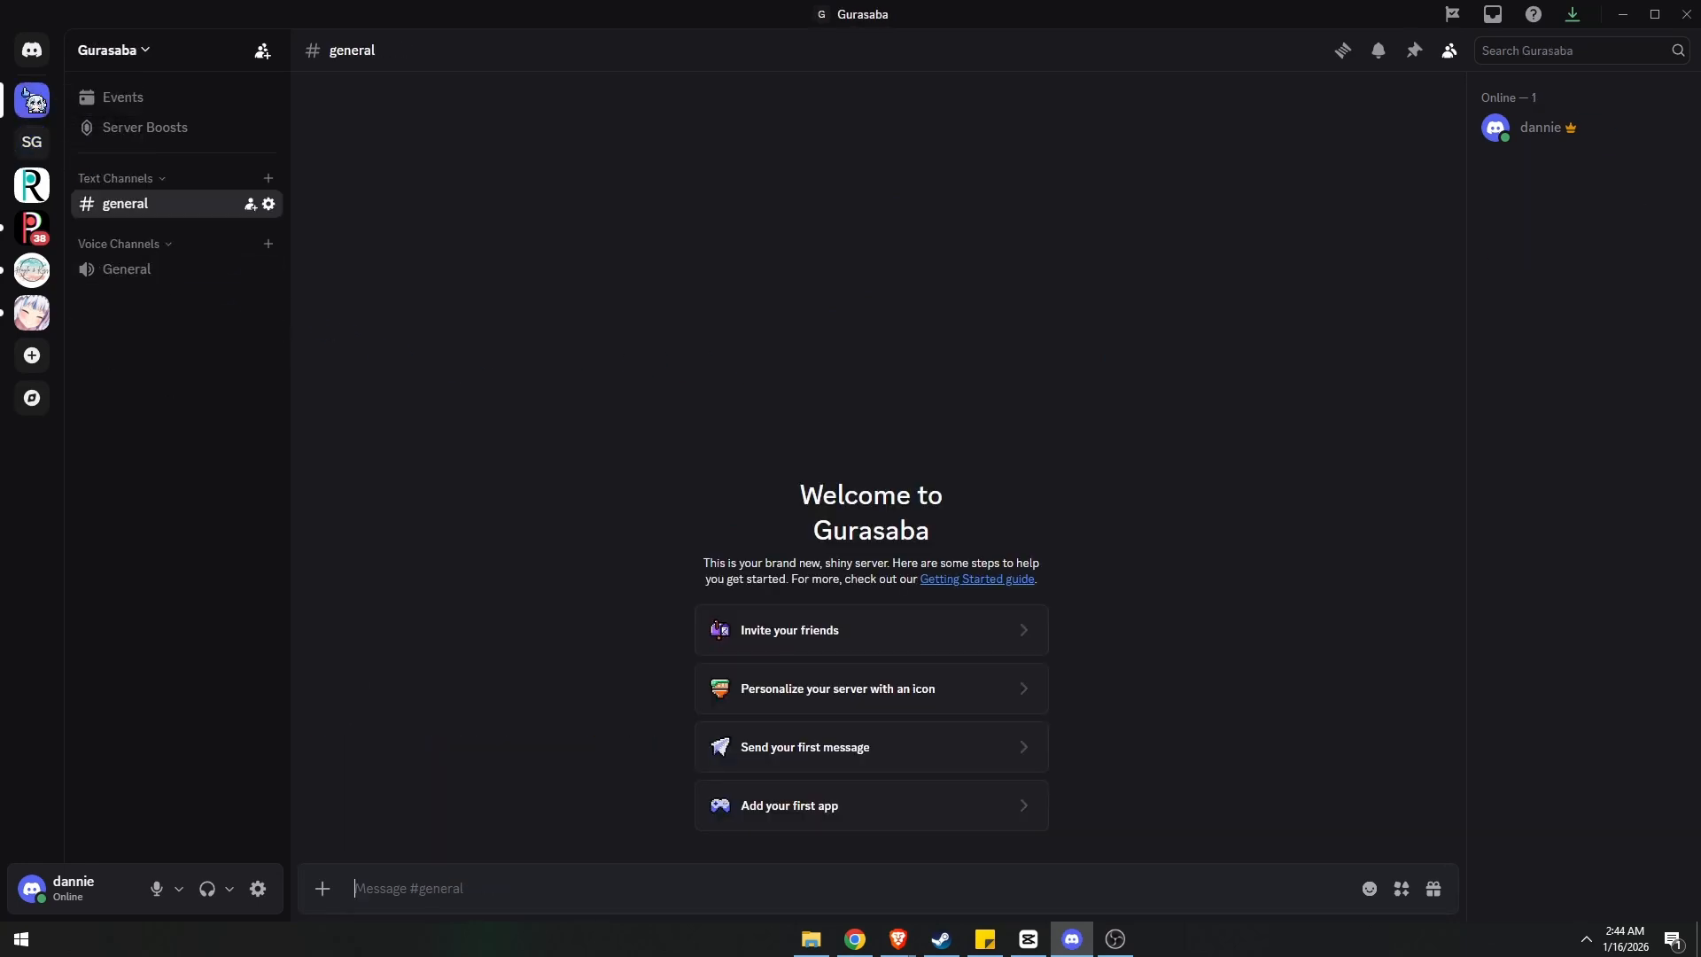
click(147, 53)
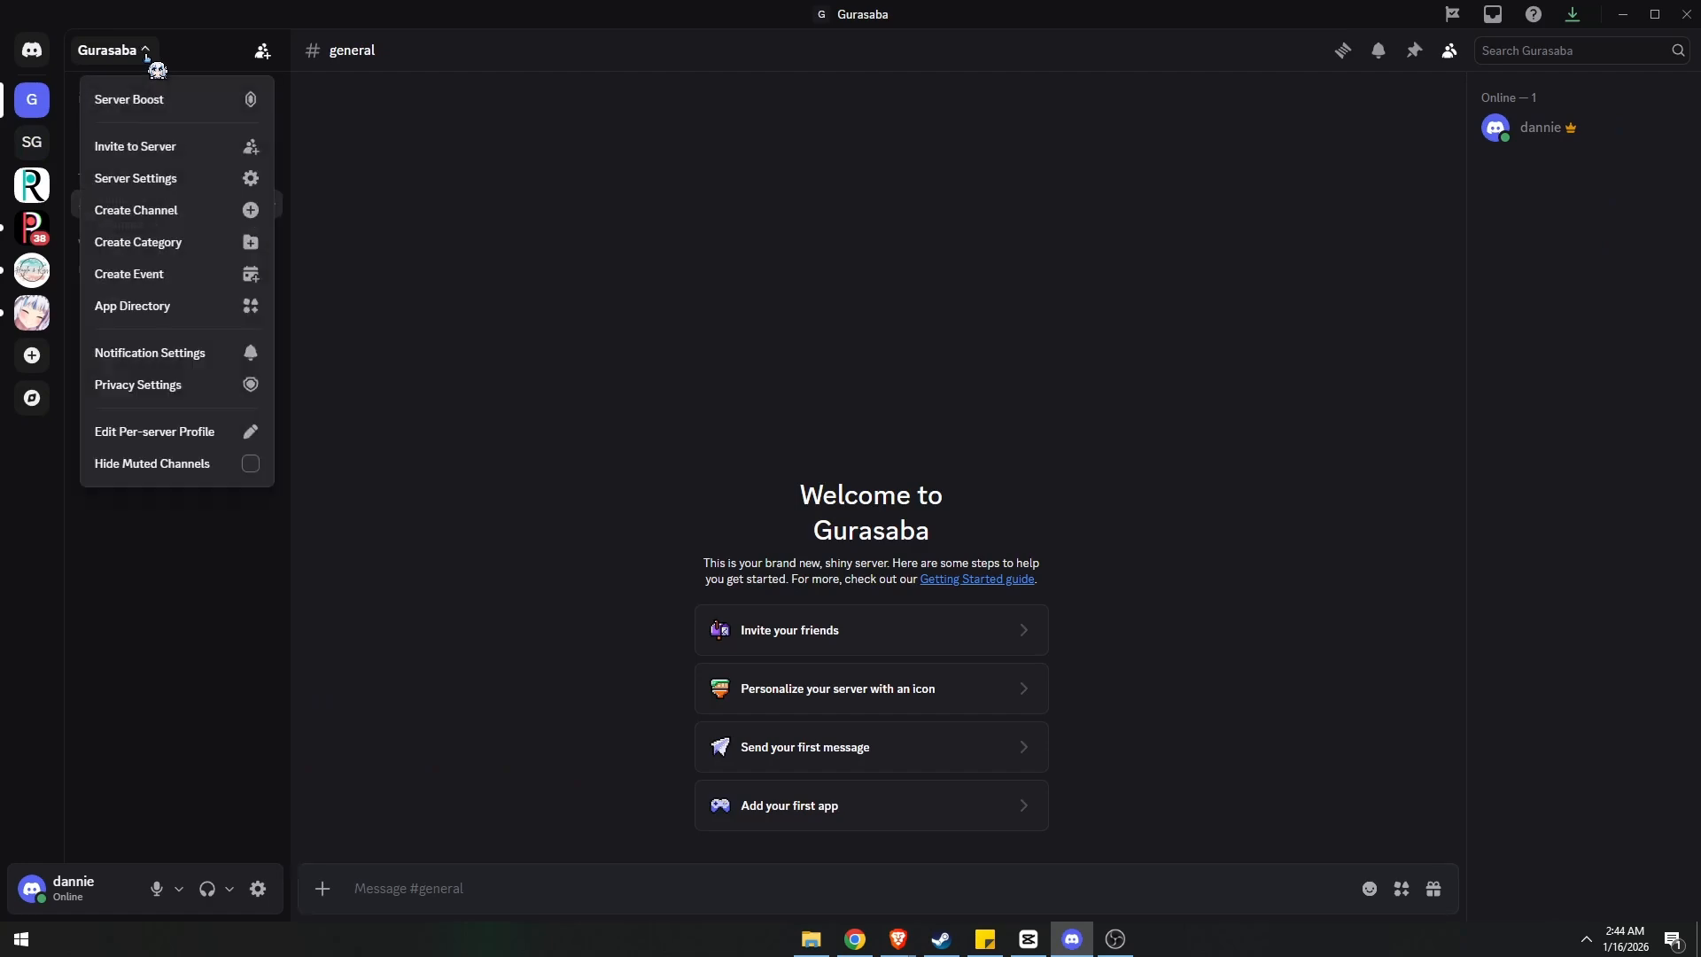
click(147, 307)
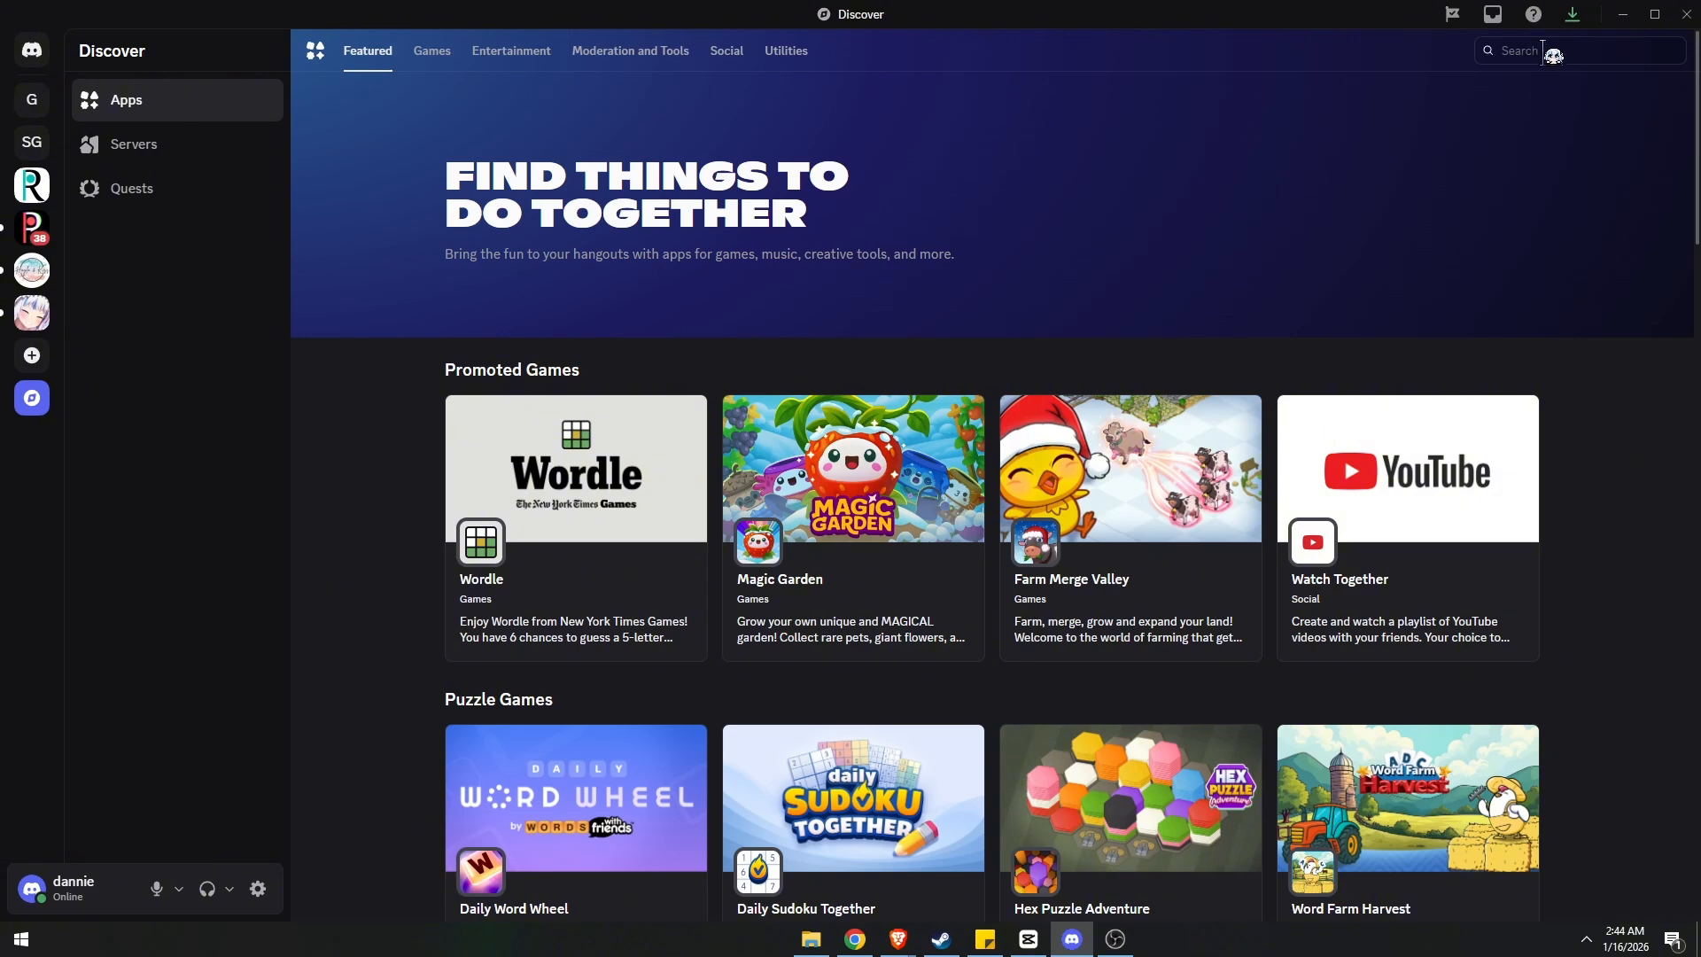
click(1544, 51)
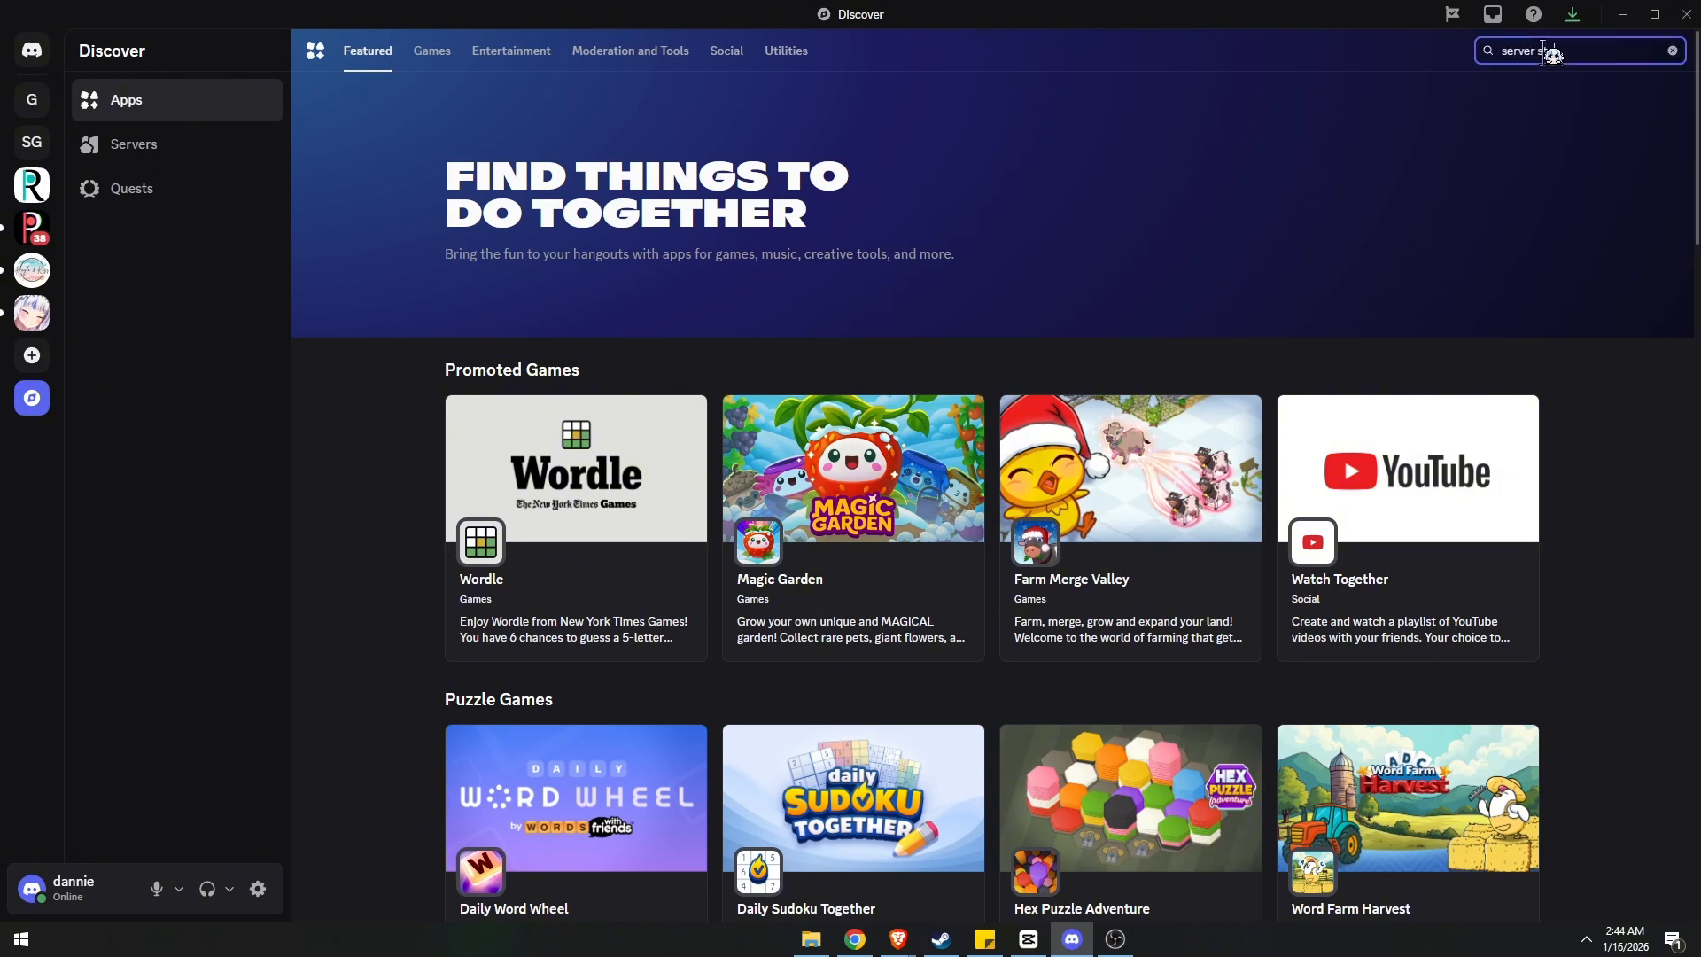
text(server stats)
key(Return)
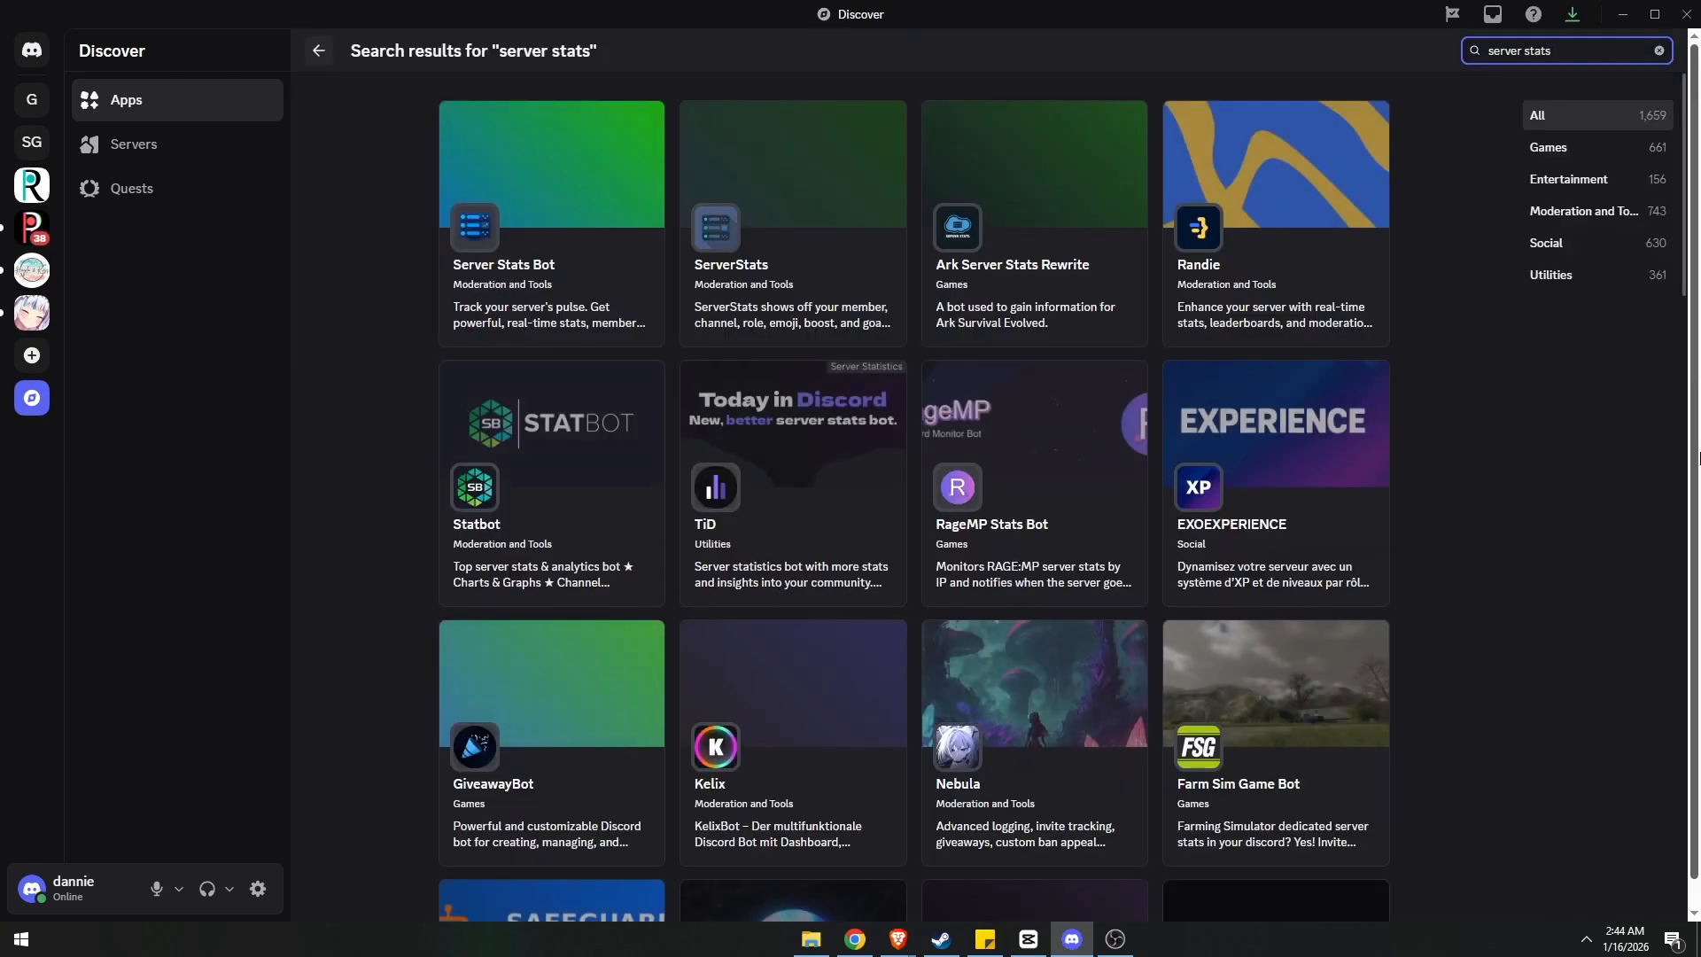
click(736, 302)
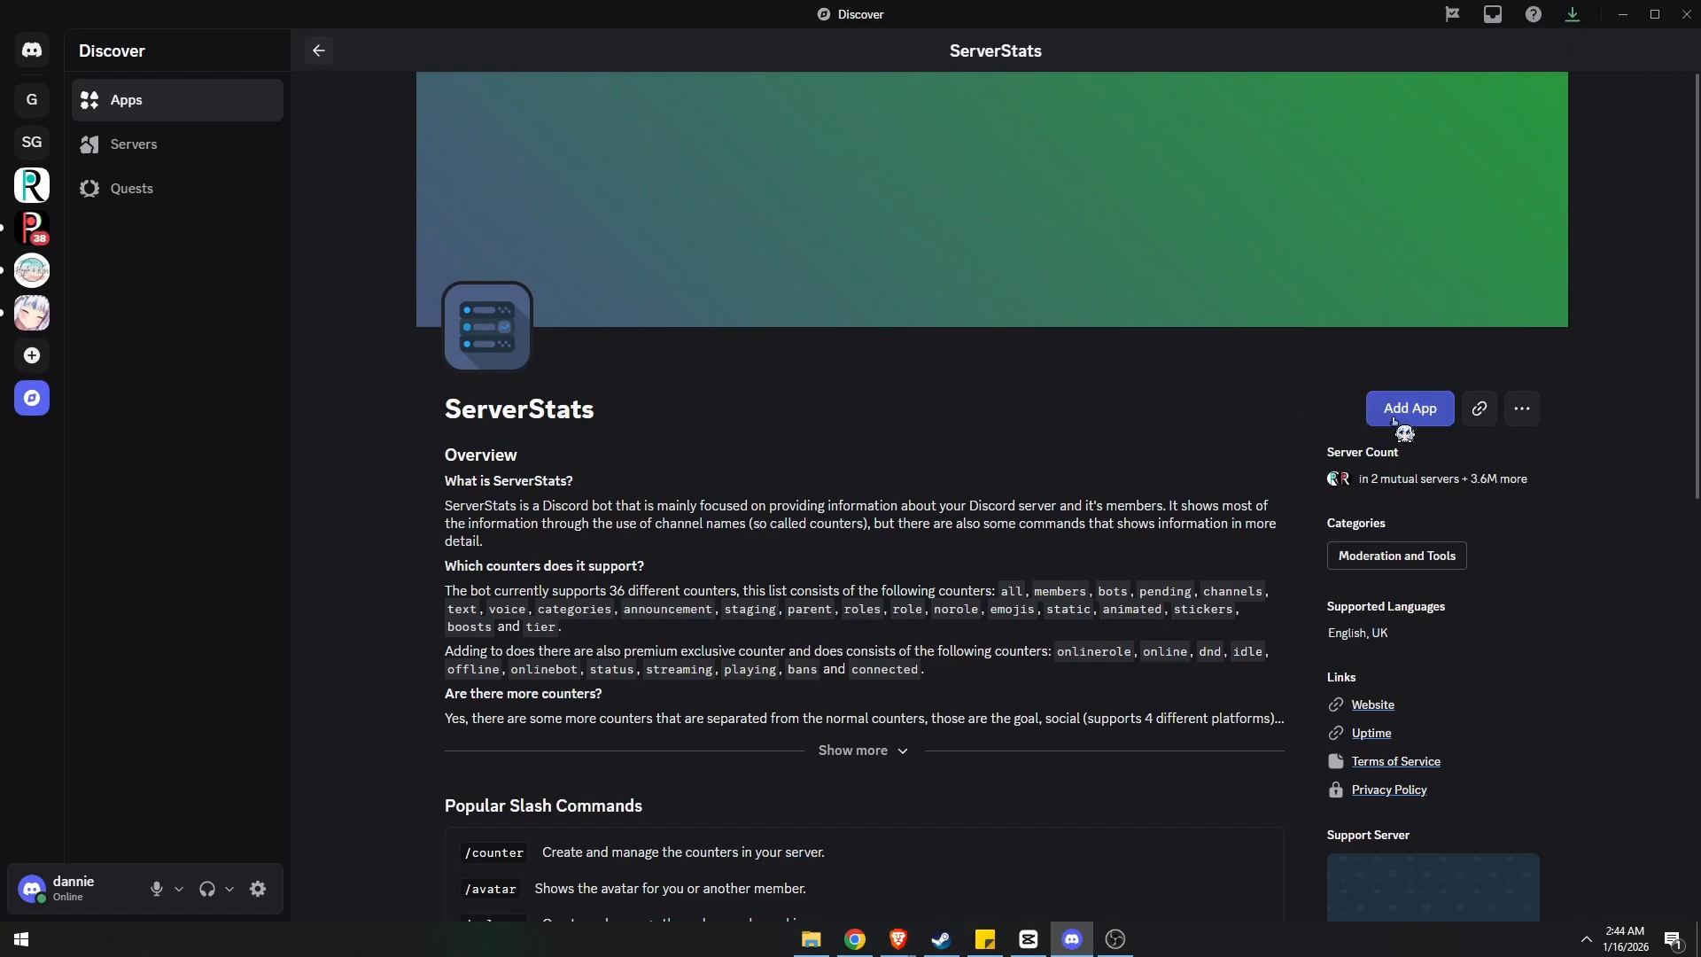
- Add the ServerStats app to the Gurasaba server, authorize its requested permissions, and go to that server
click(1395, 412)
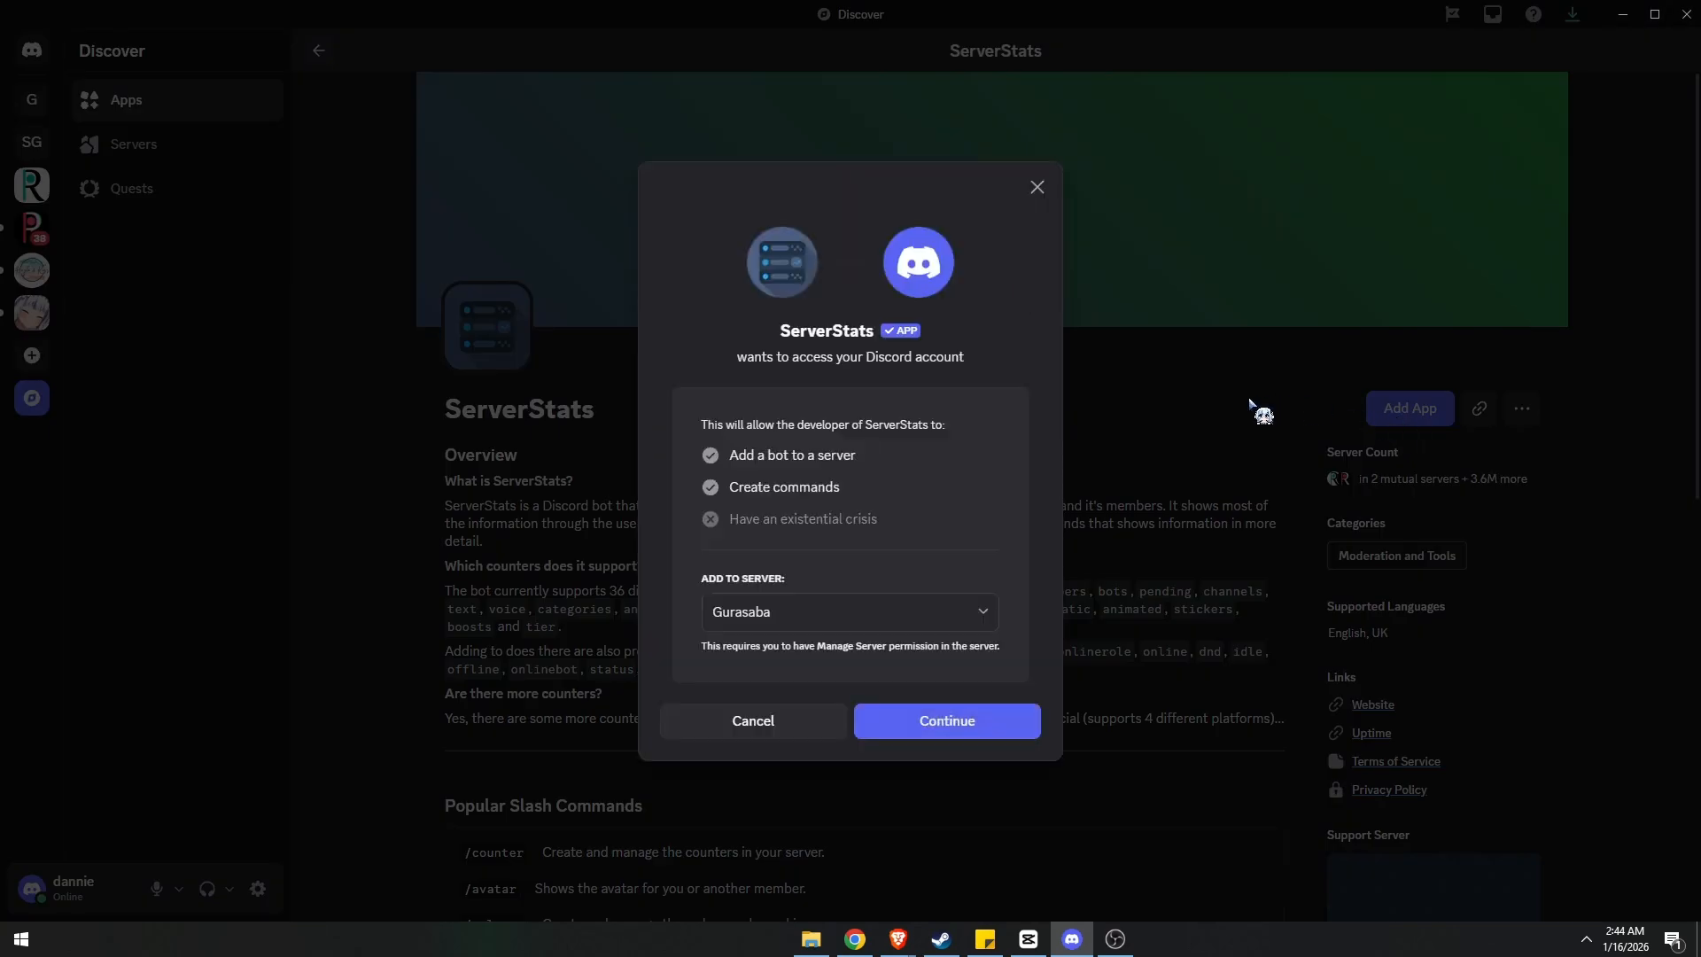
click(926, 620)
click(926, 661)
click(954, 731)
scroll(851, 580, down, 3)
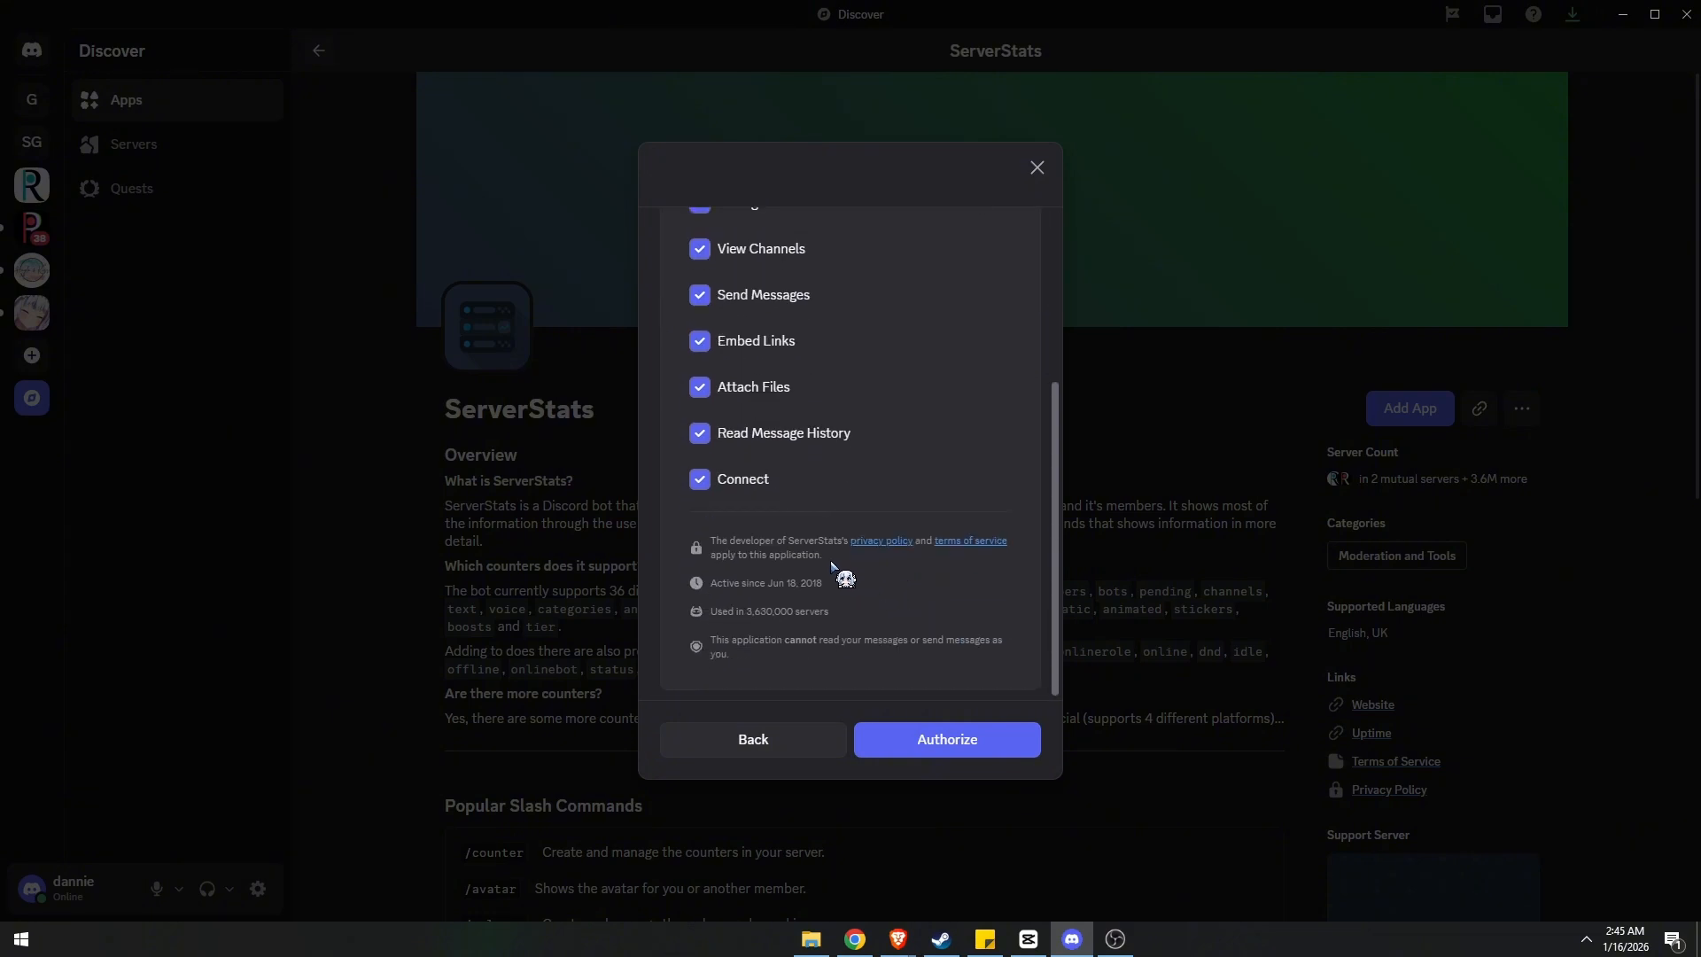
scroll(833, 571, up, 5)
scroll(809, 581, down, 5)
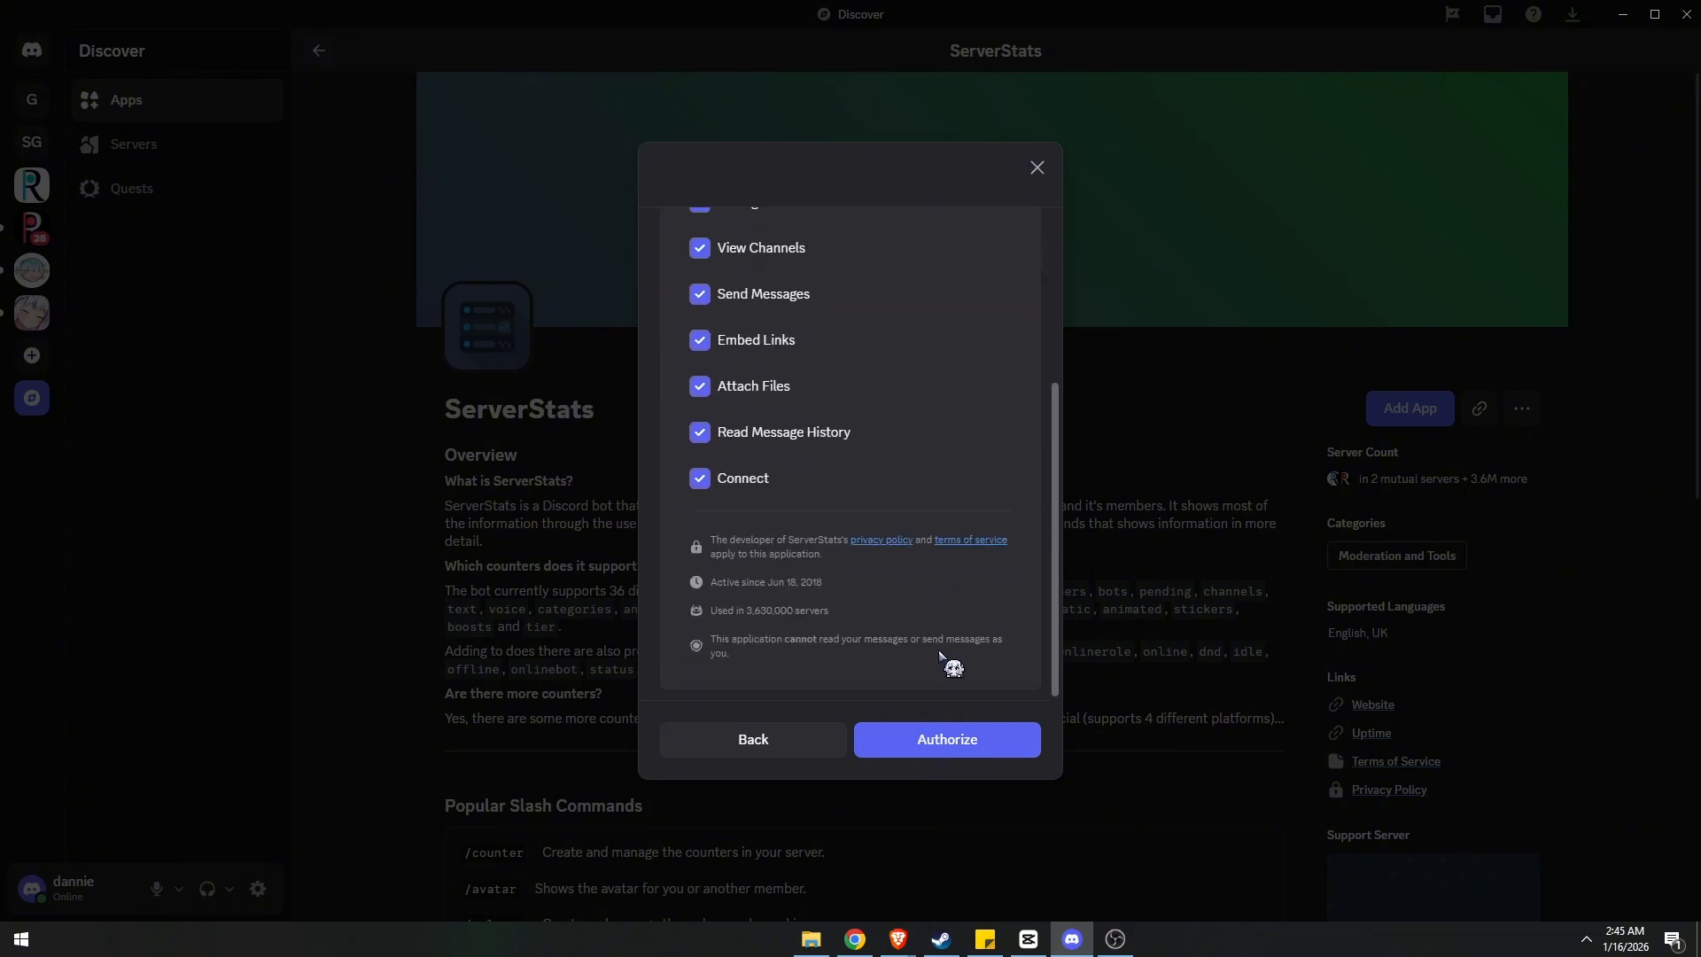
click(959, 753)
click(744, 586)
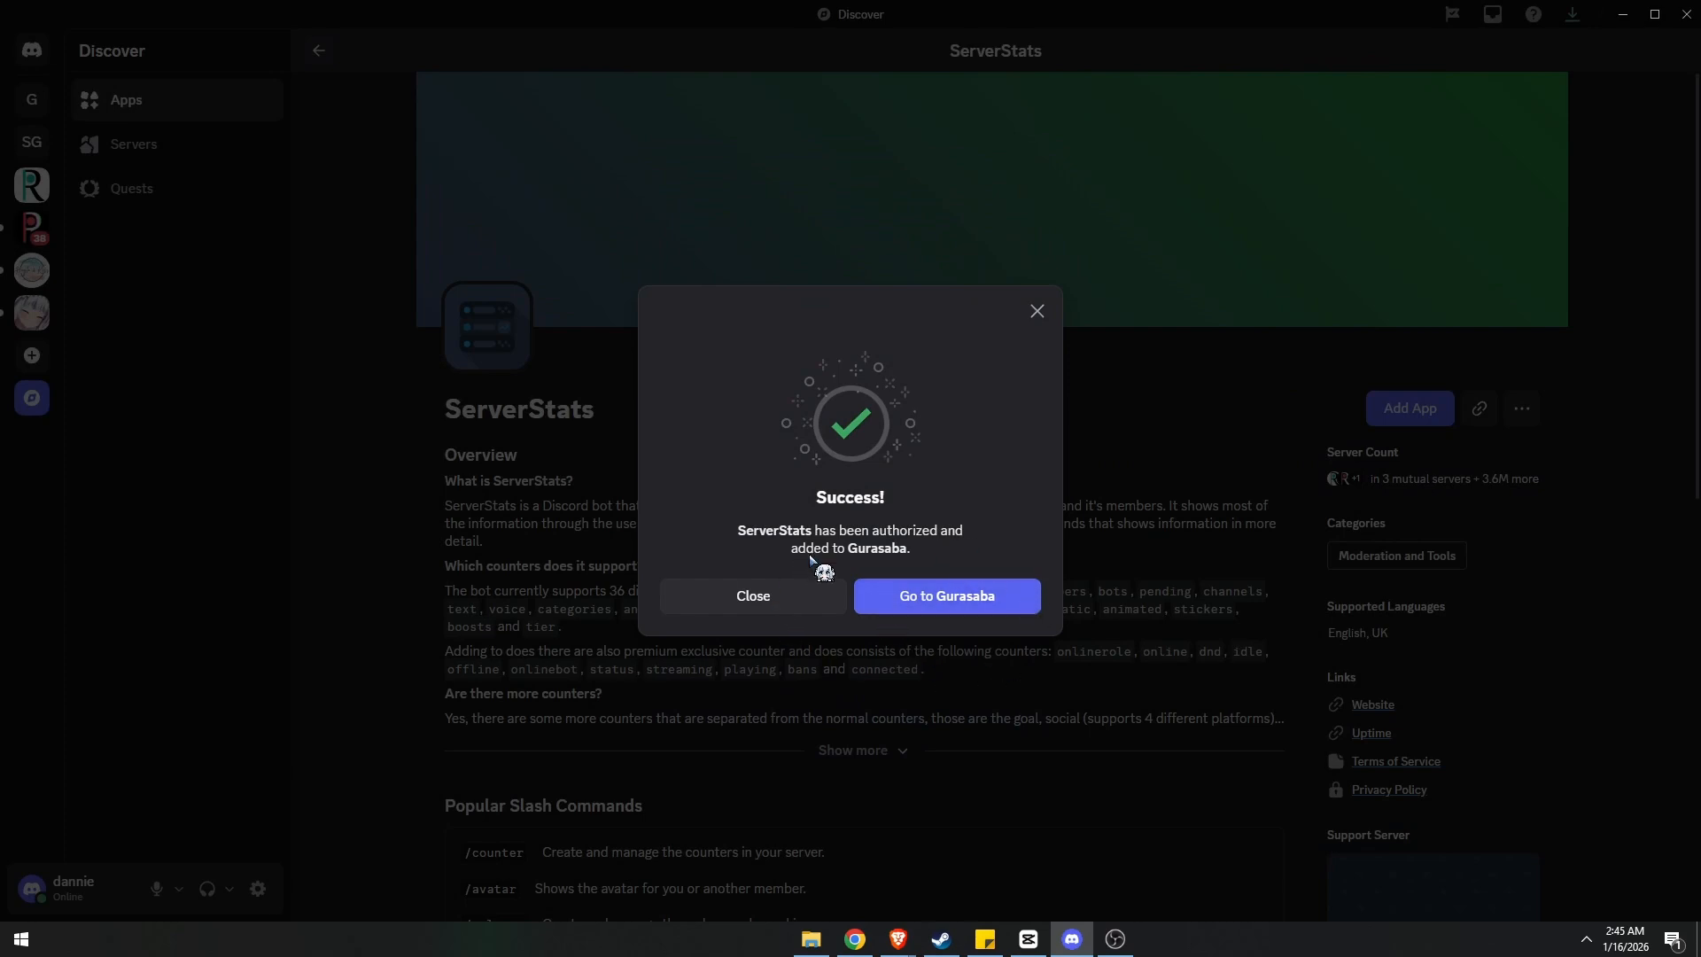
click(975, 611)
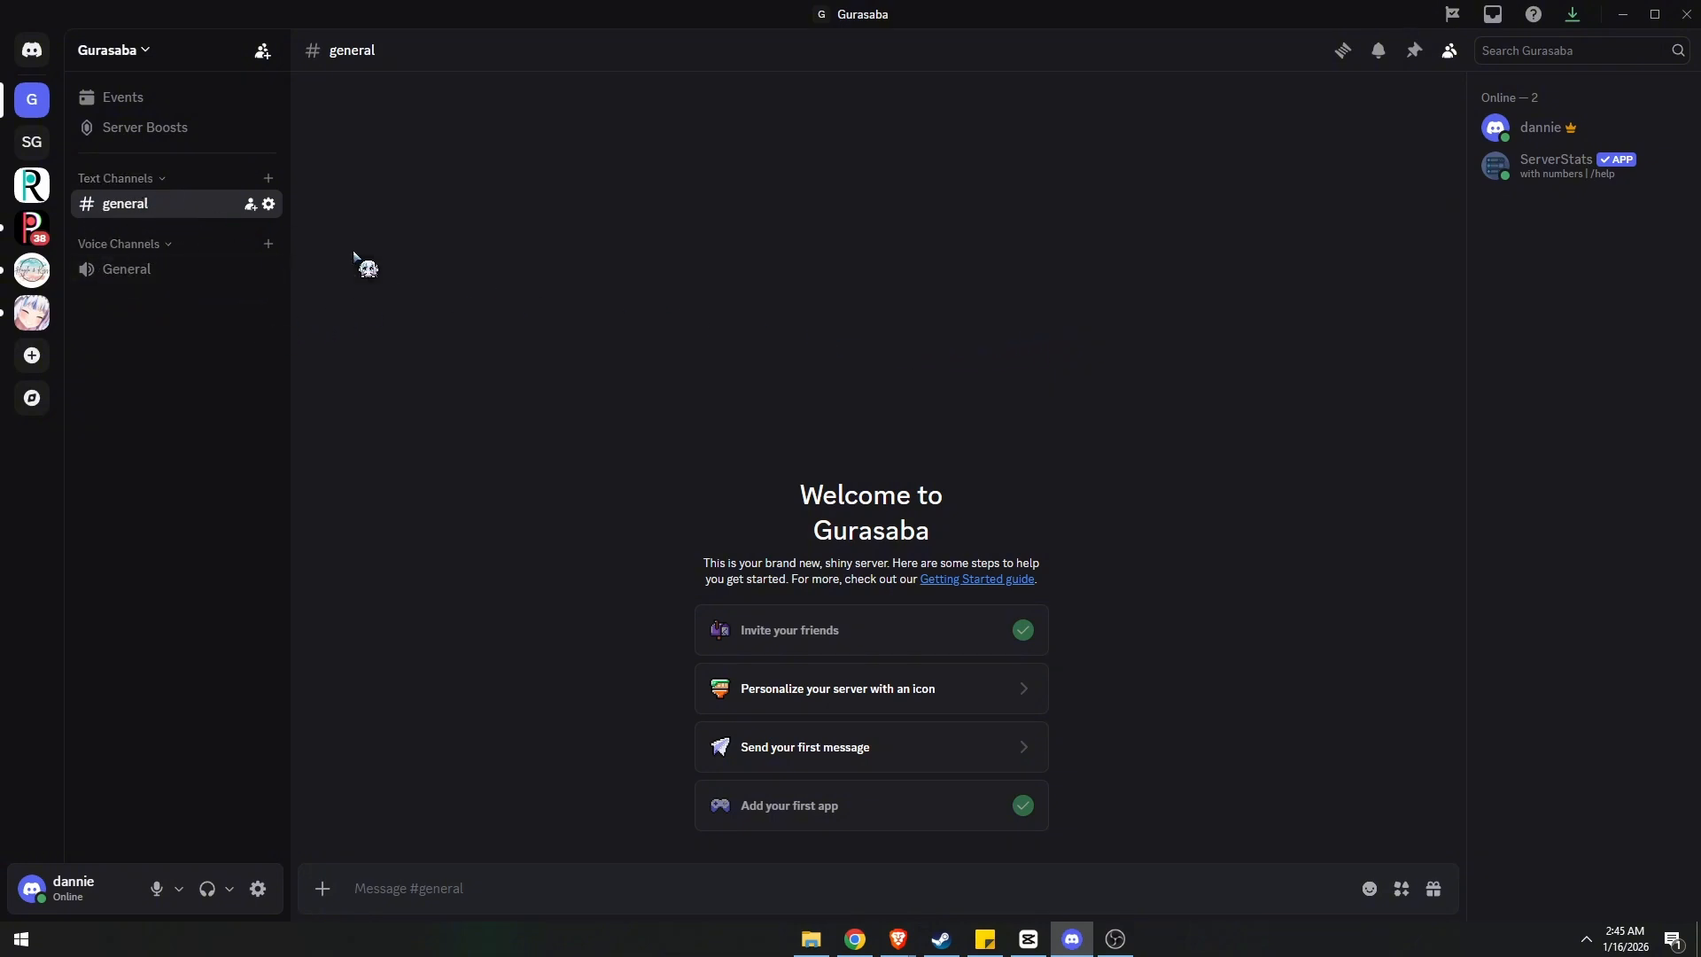
- Run ServerStats' /category create command in the general text channel to create the category for counters
click(517, 891)
text(/cre)
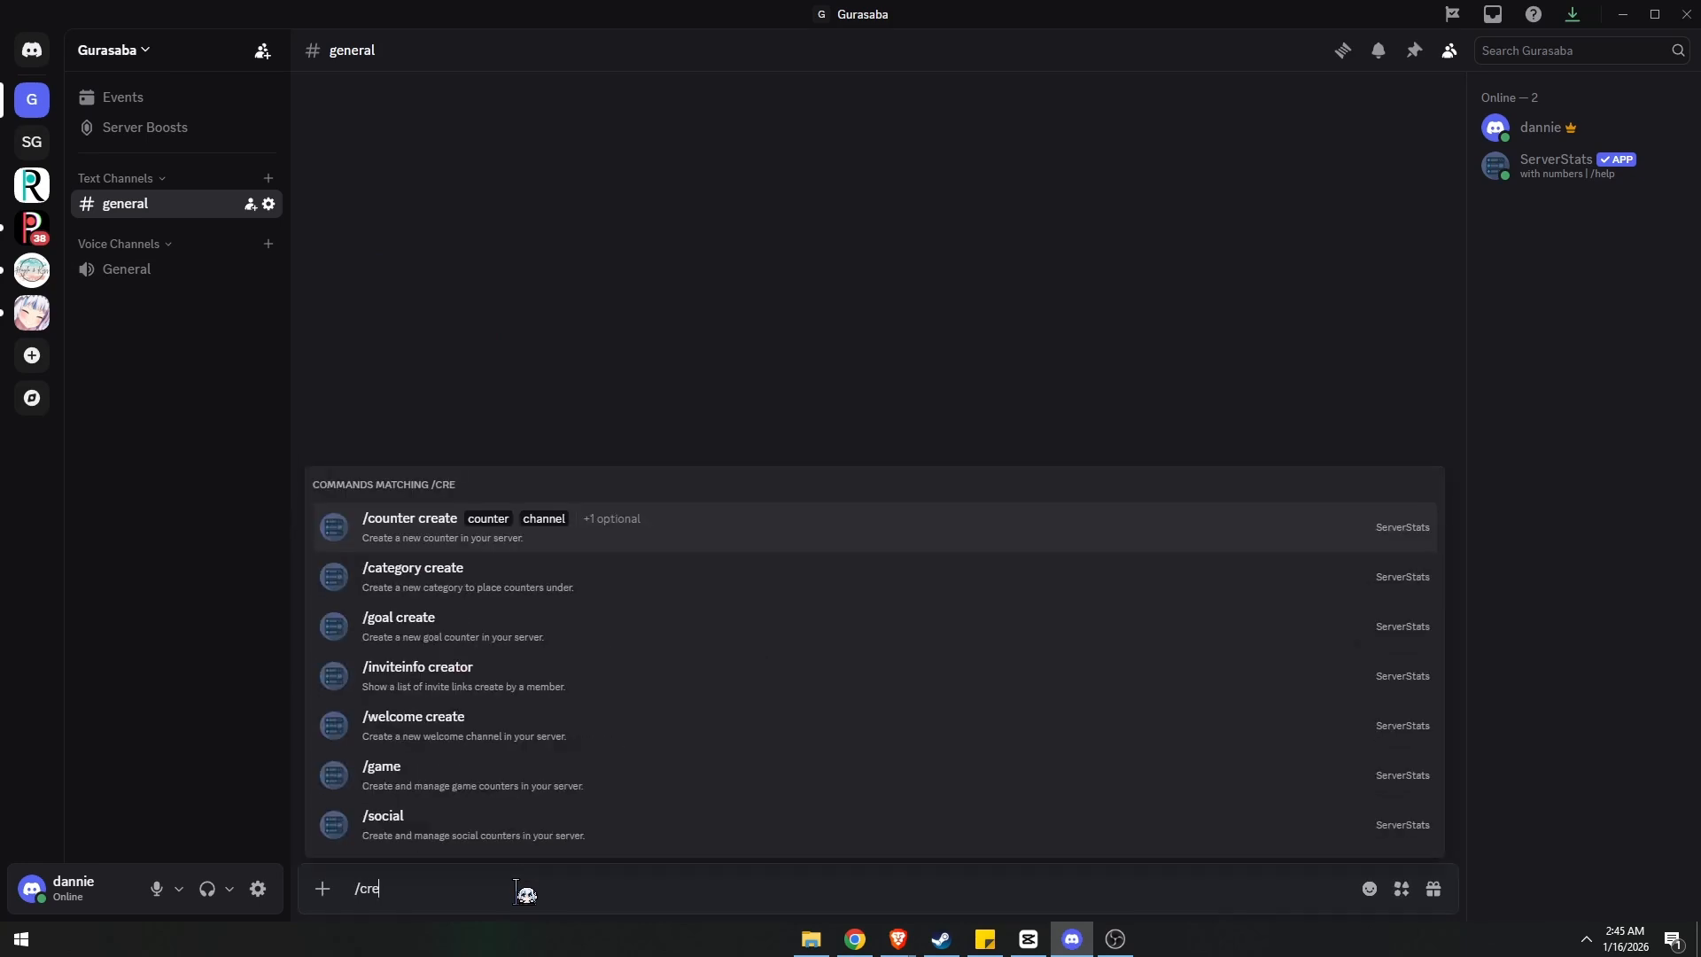
text(ate)
key(BackSpace)
key(BackSpace)
text(ate)
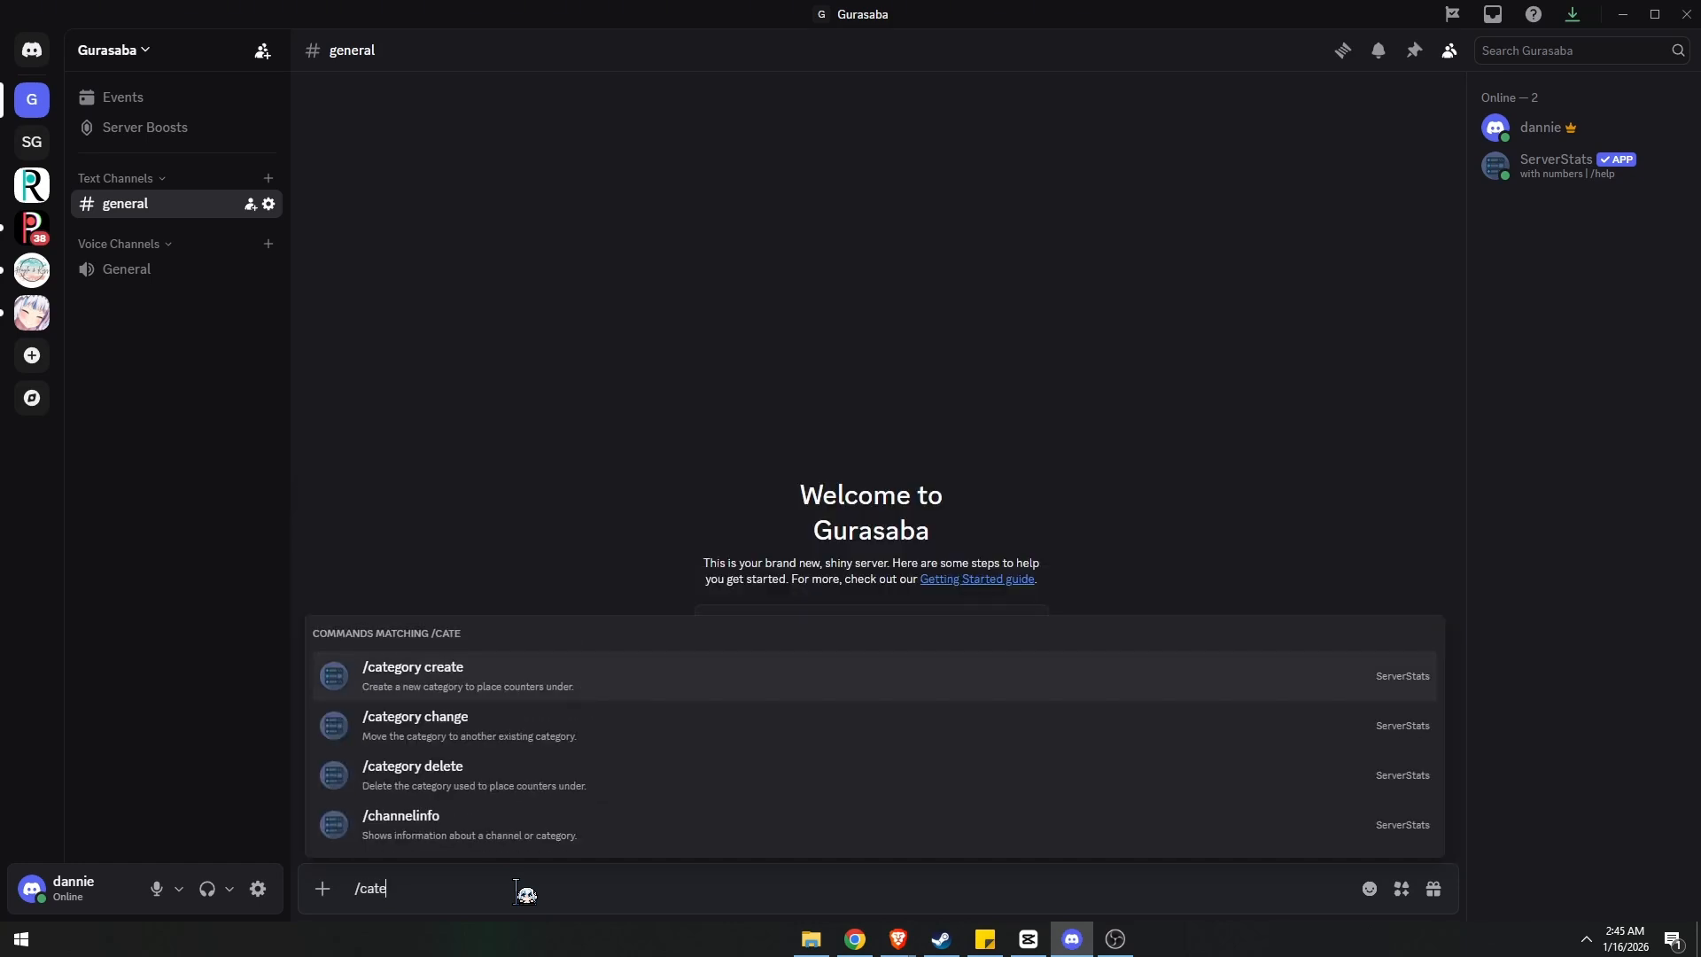
text(gory create)
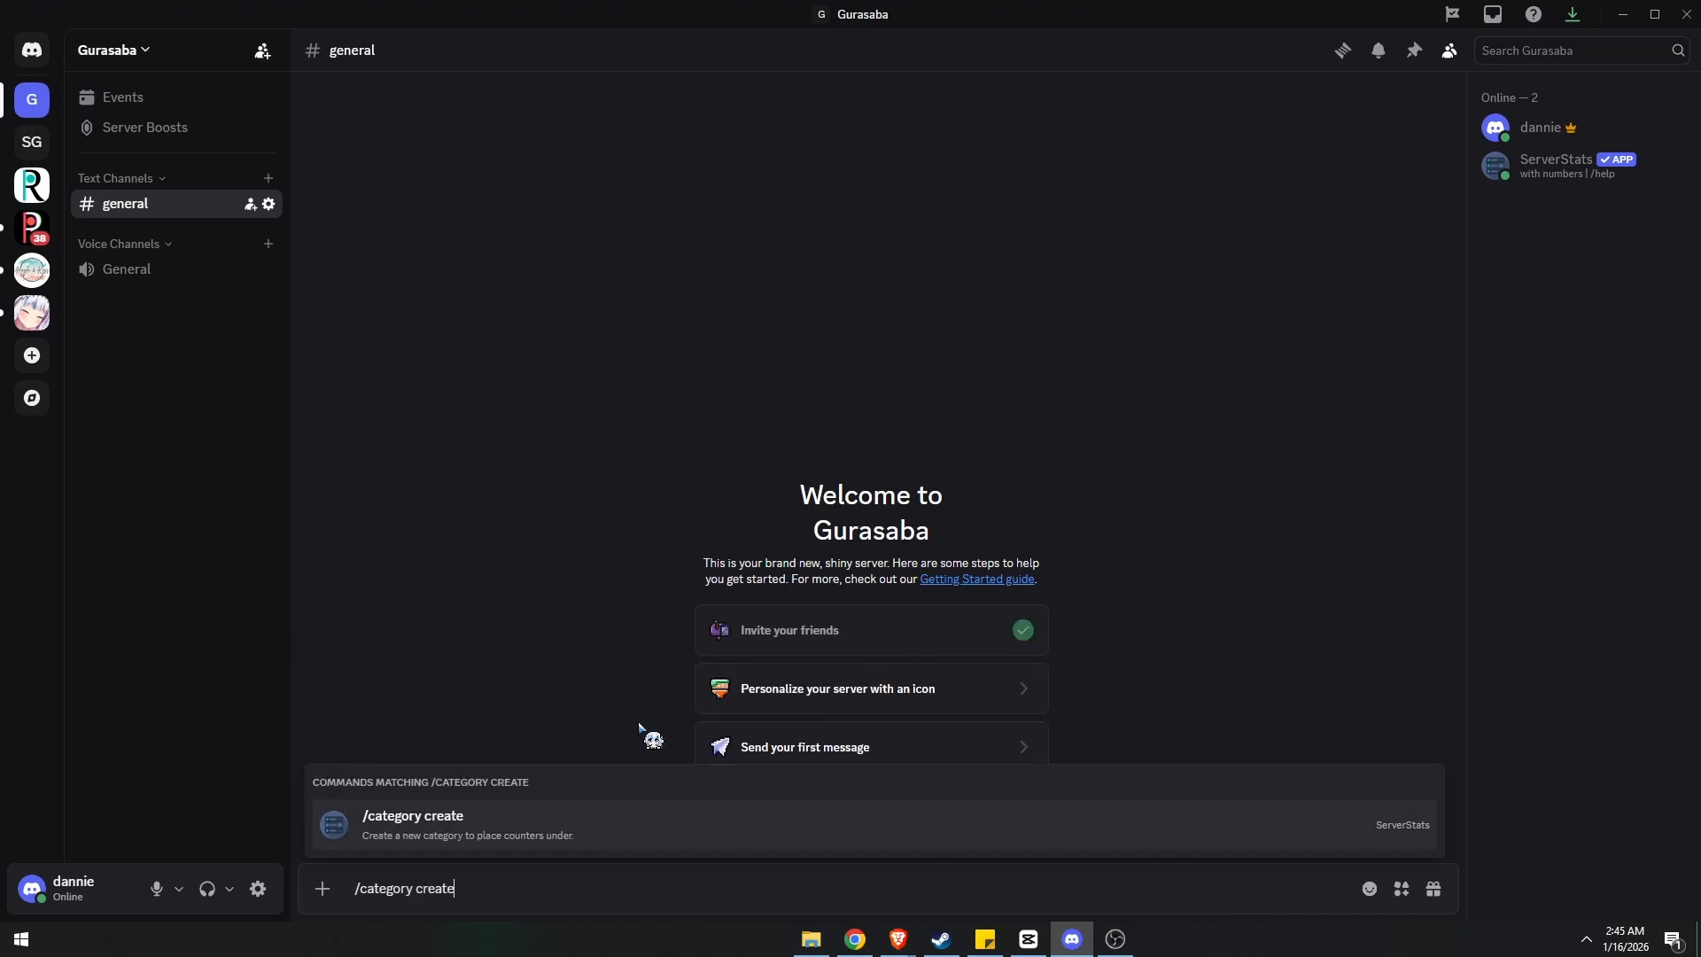
key(Return)
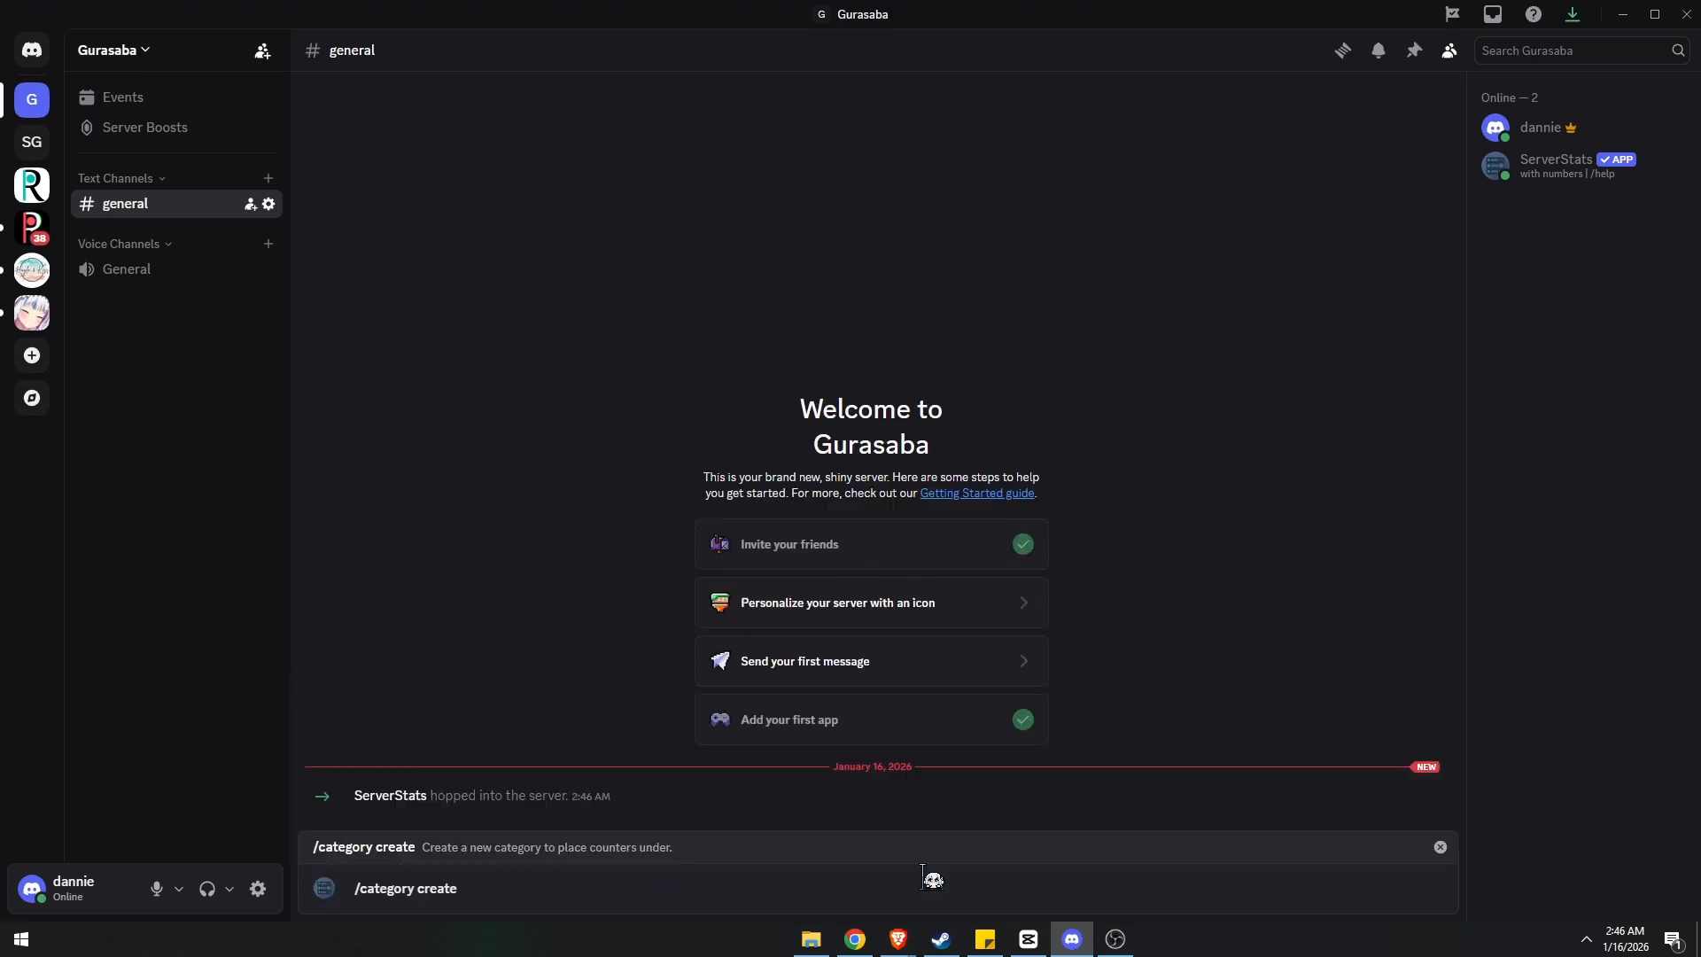
key(Return)
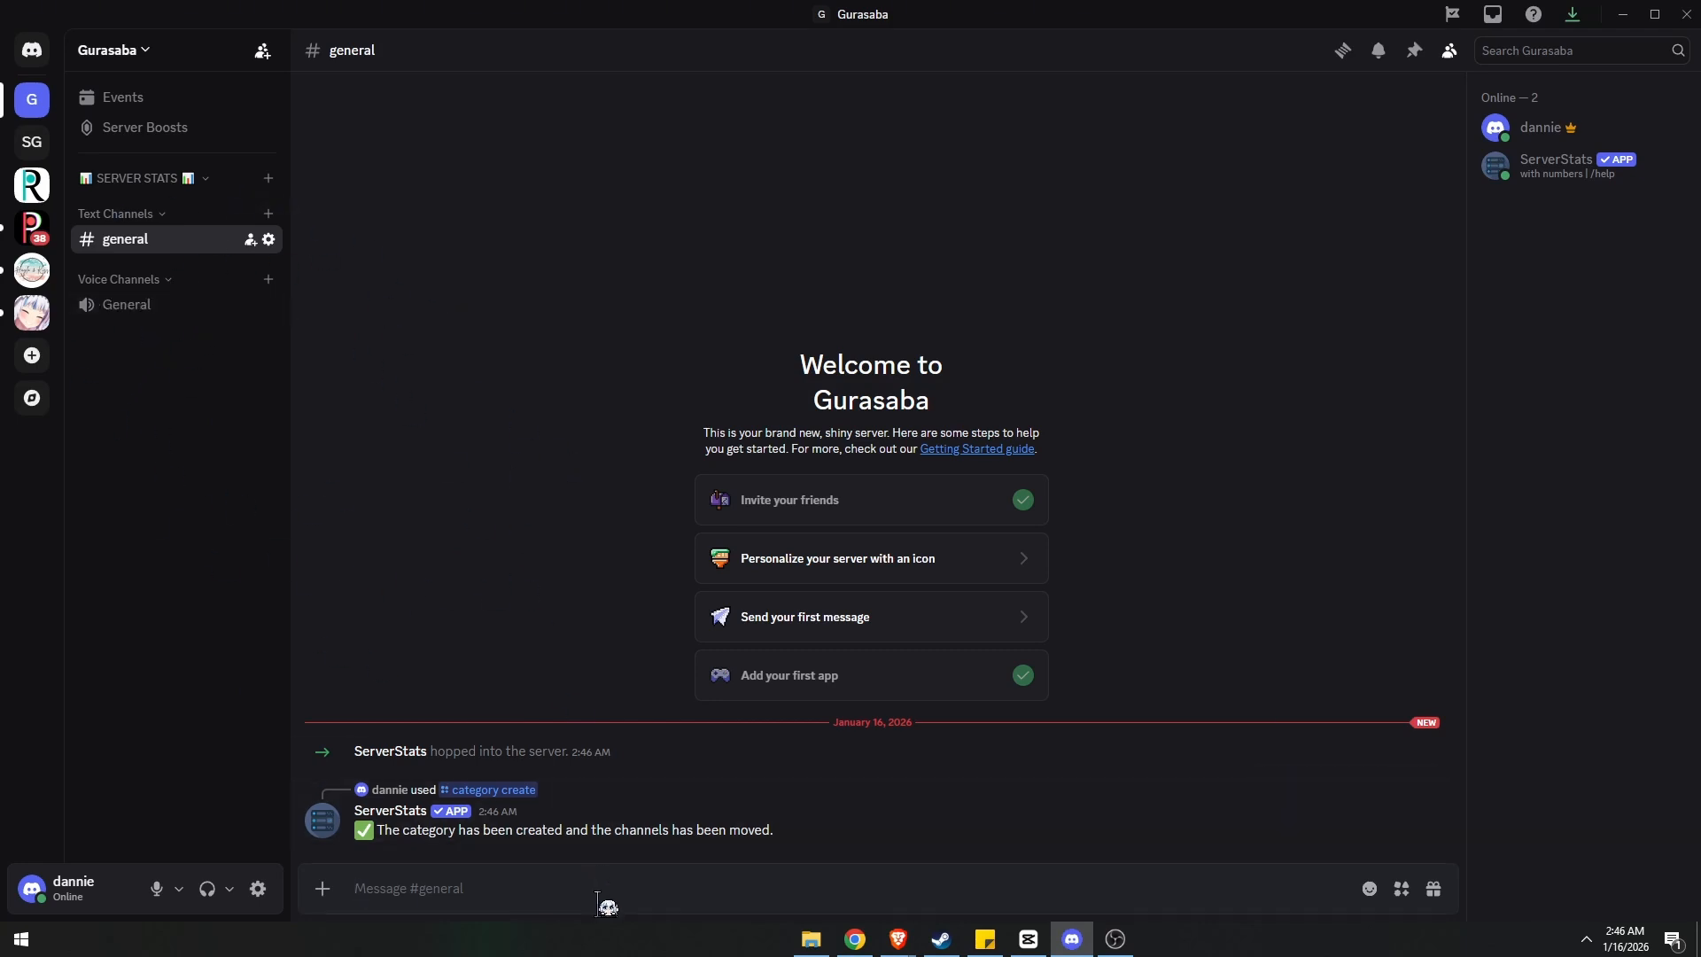
- Create a "members only" counter with /counter create, using the channel type "voice channel (recommended)"
text(/c)
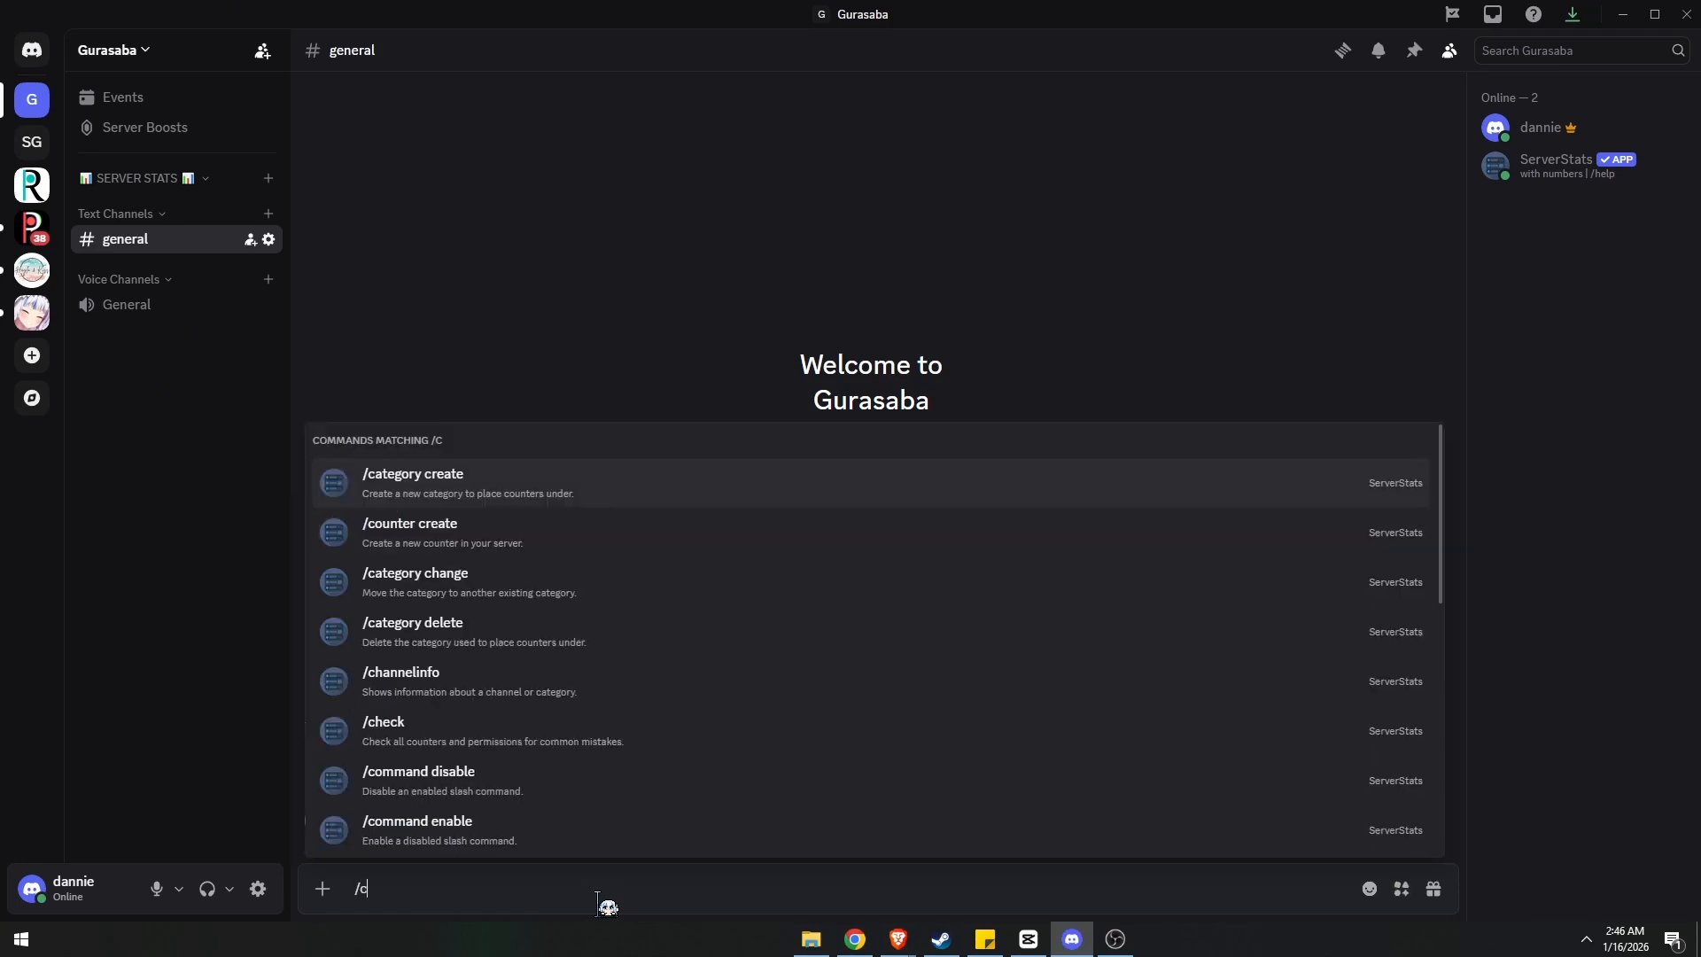
text(ounter )
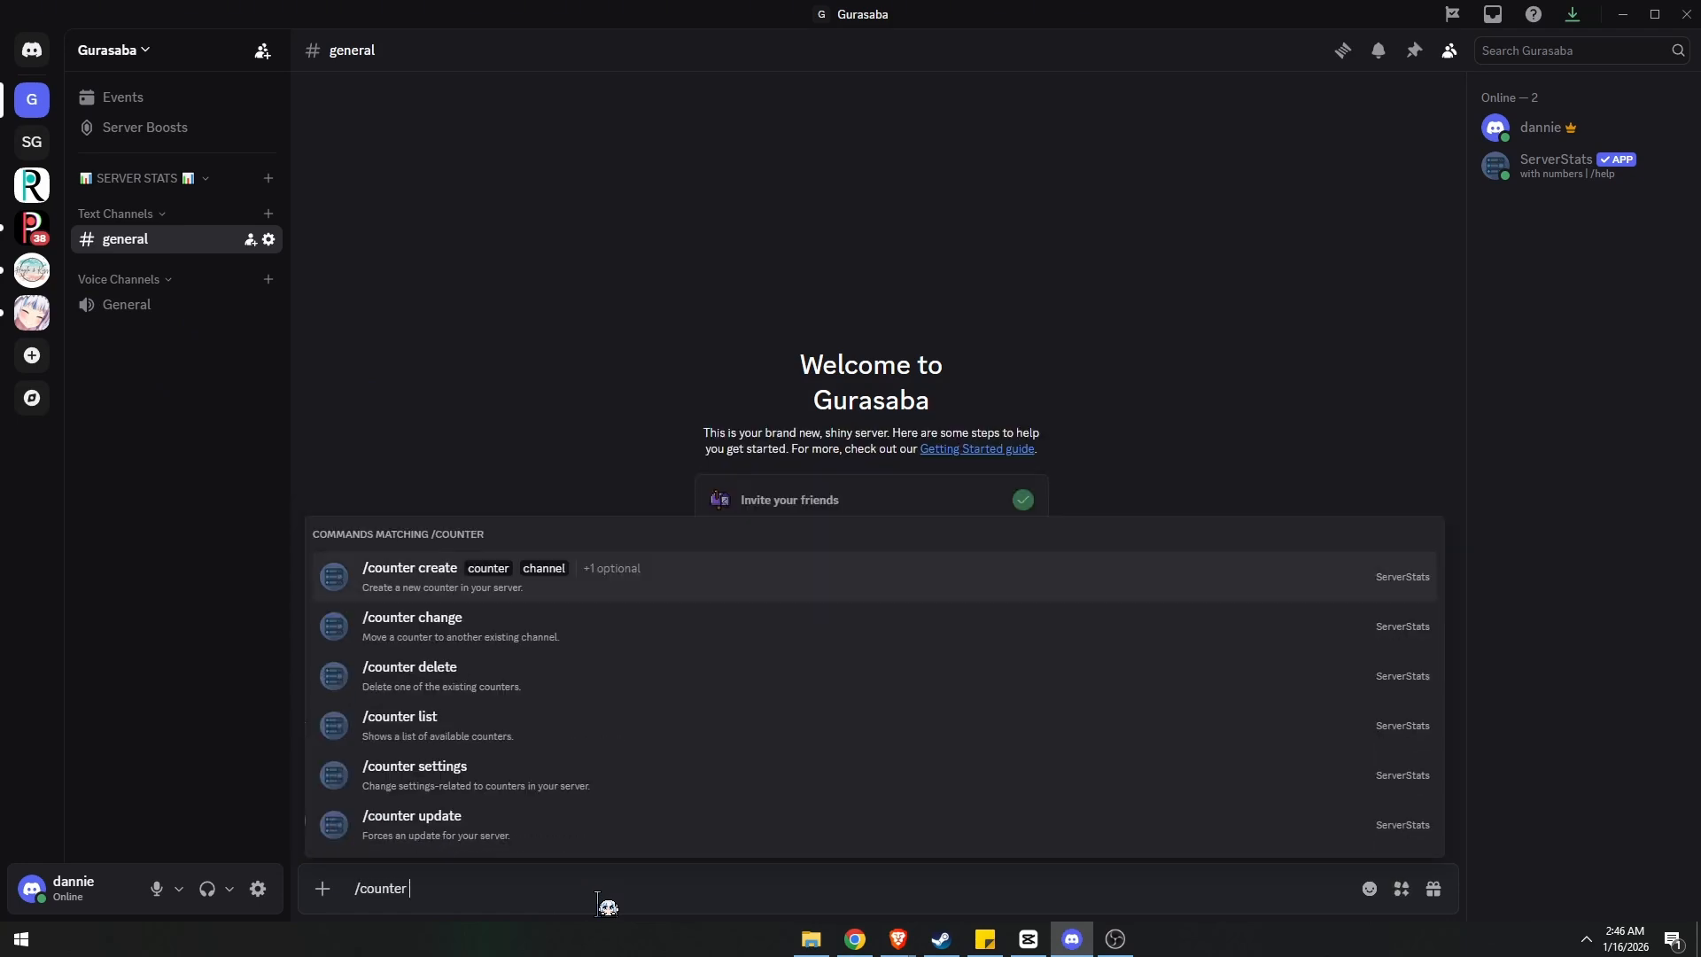
text(create)
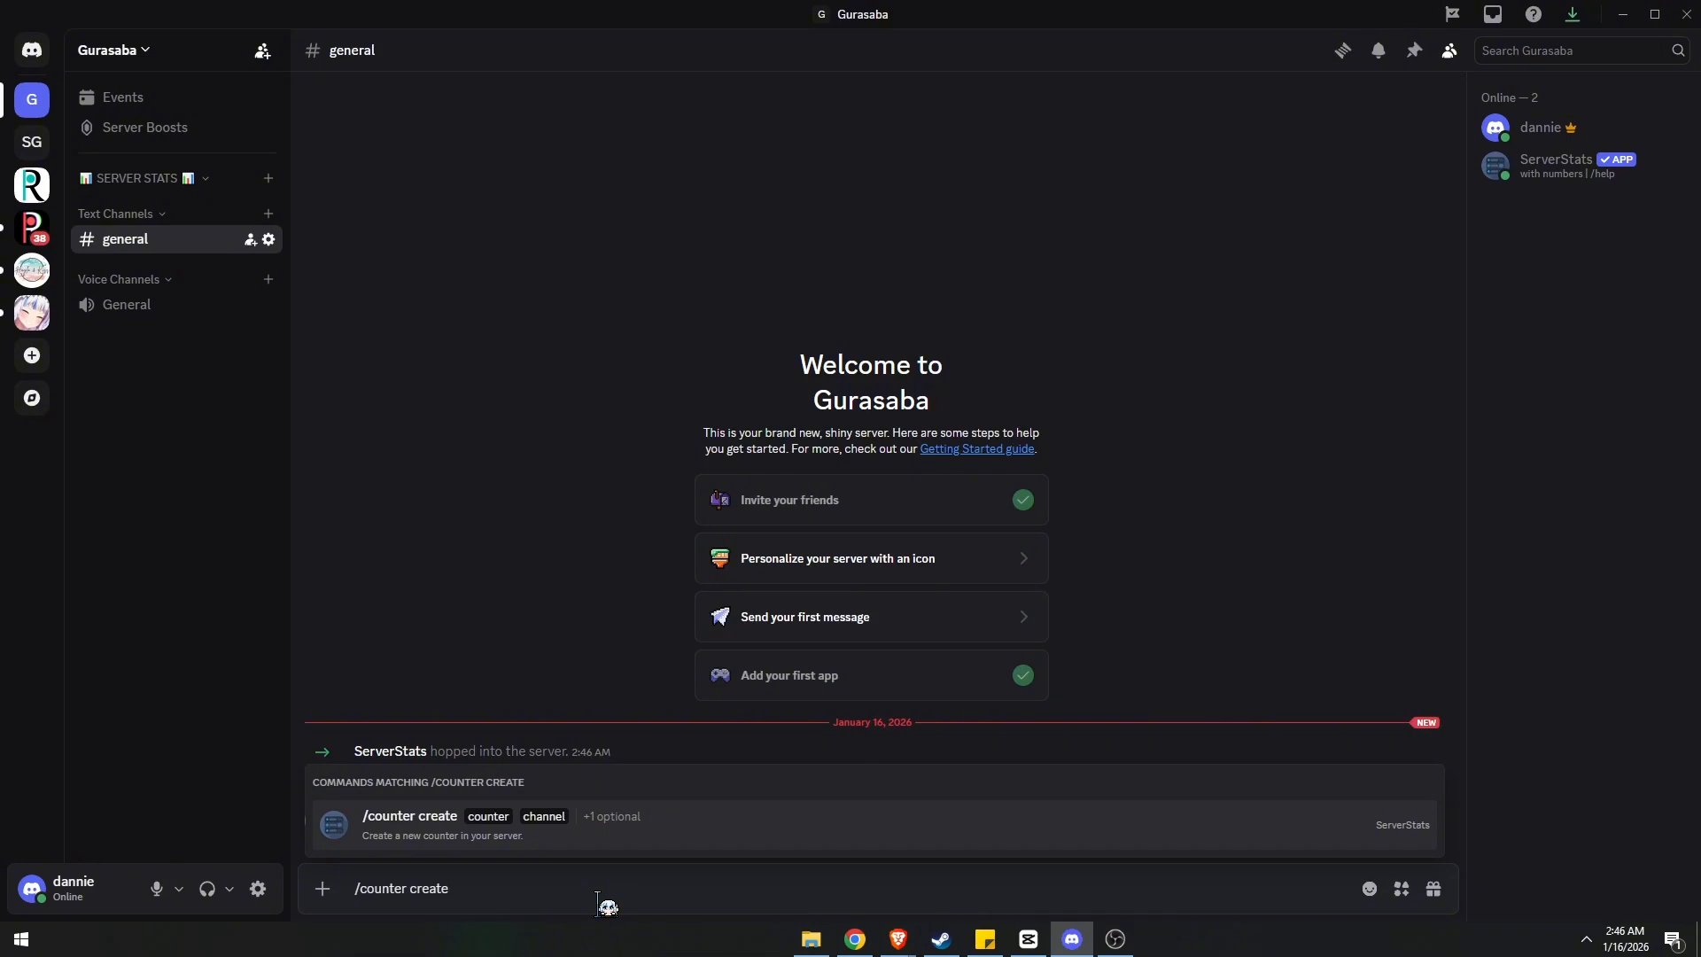
key(Tab)
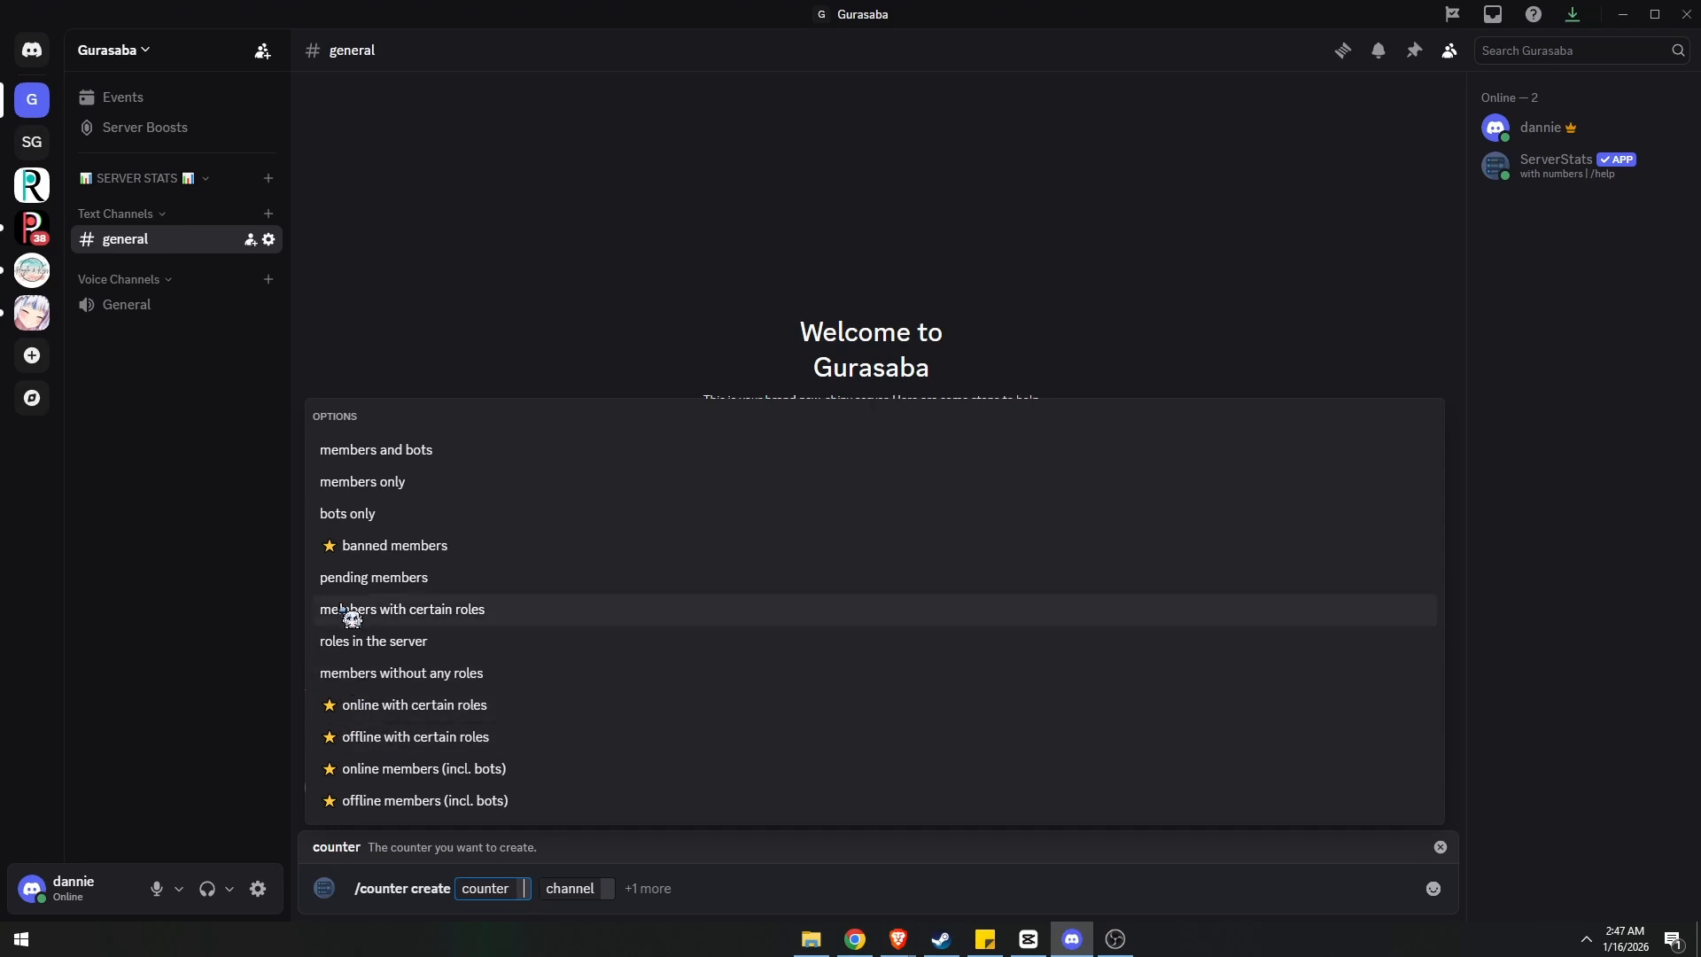
click(425, 487)
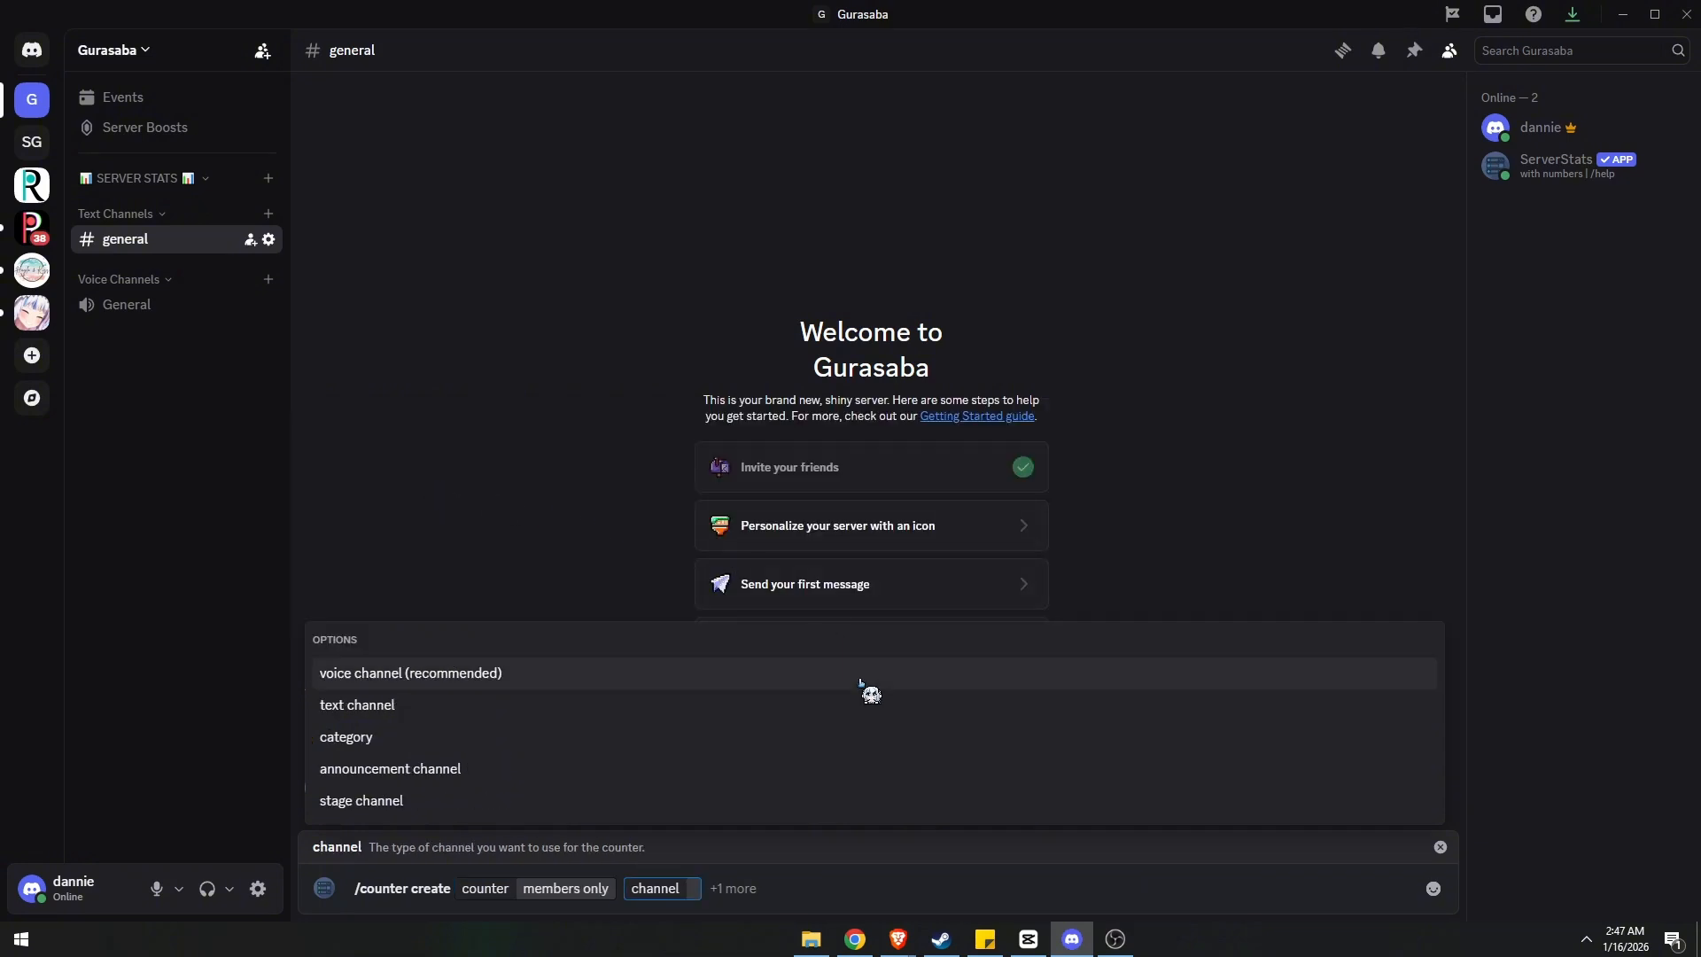
click(453, 678)
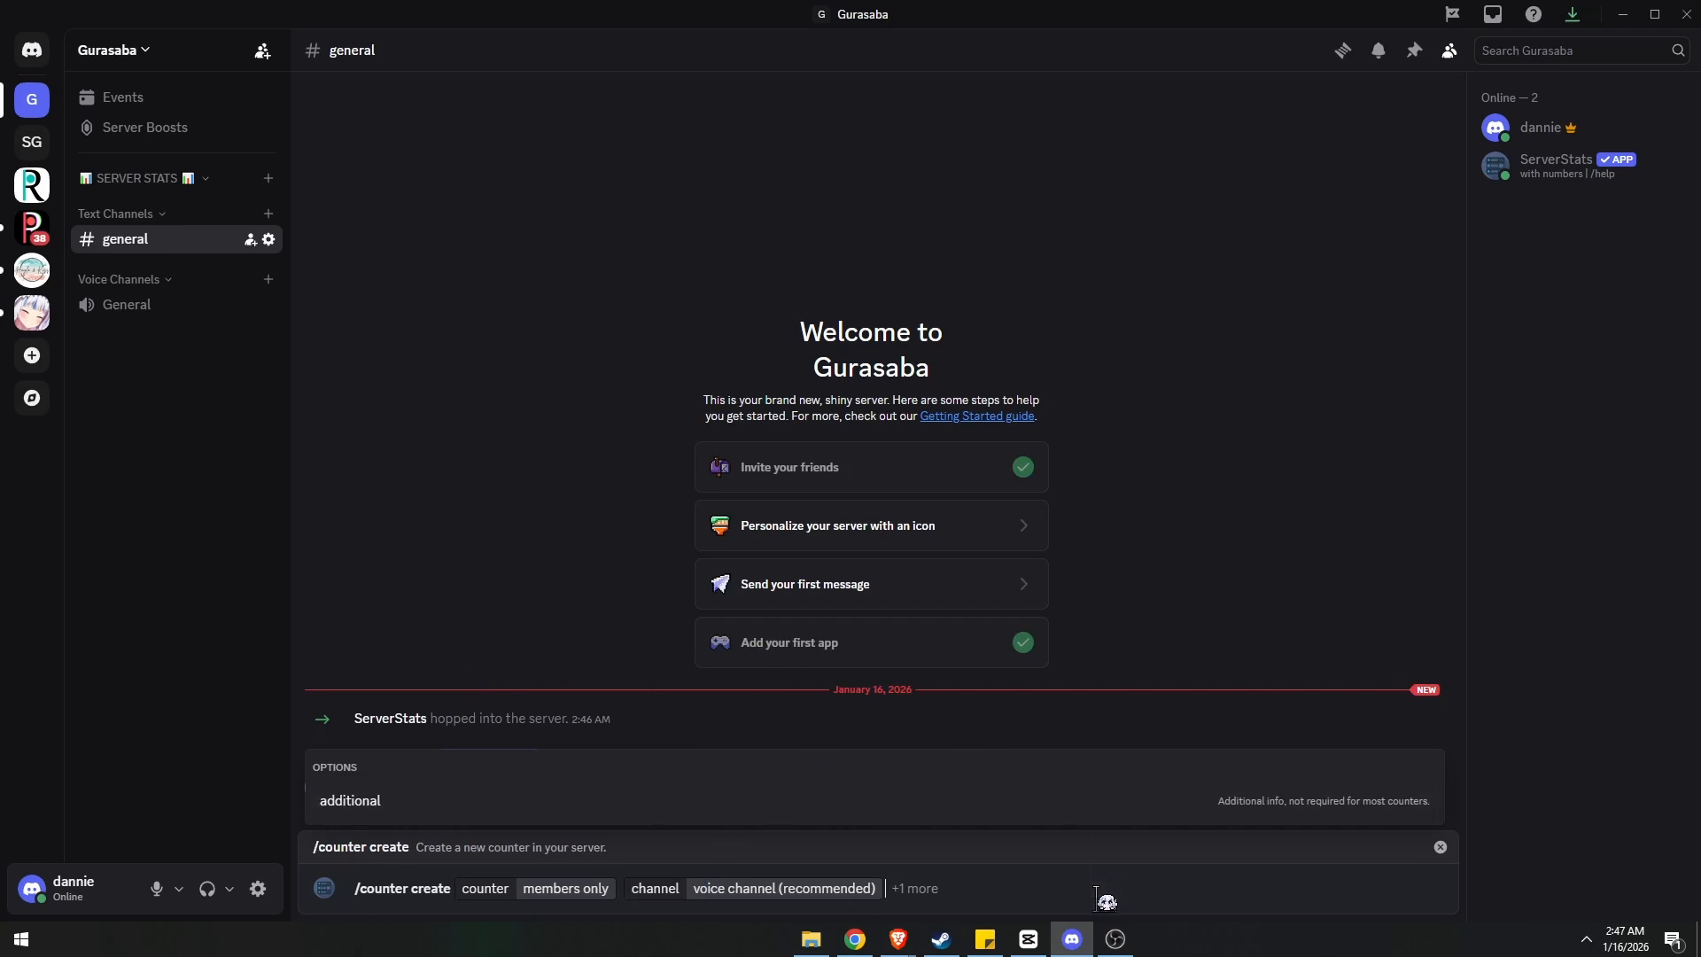
key(Return)
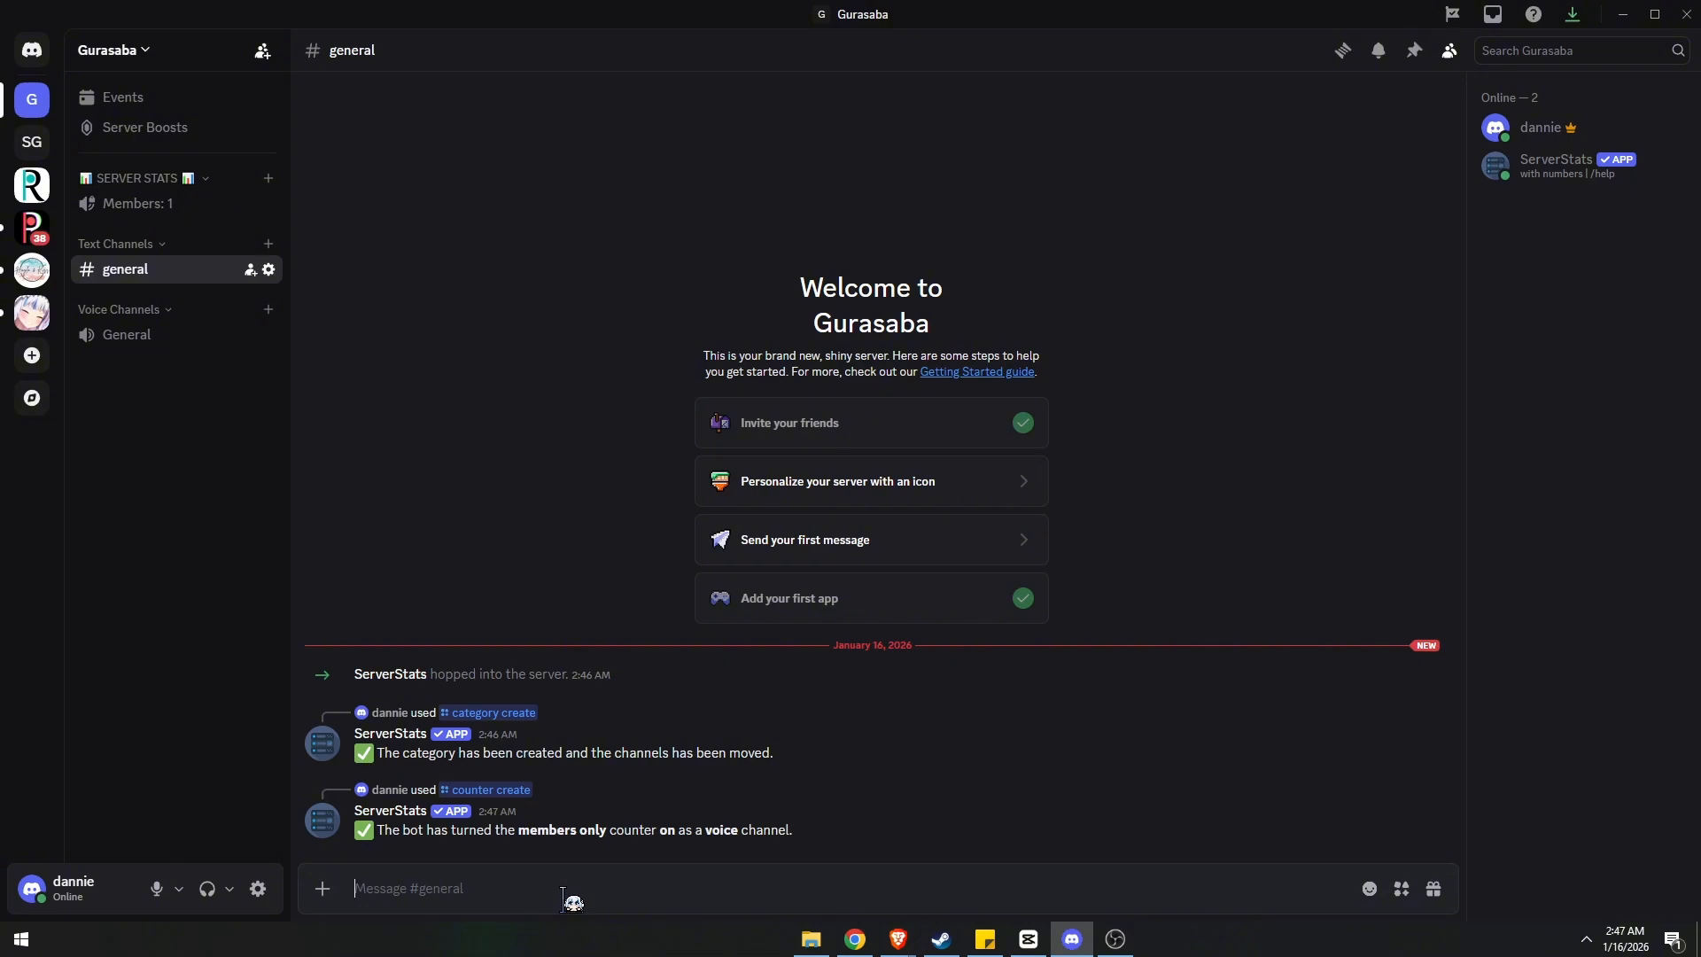
text(/c)
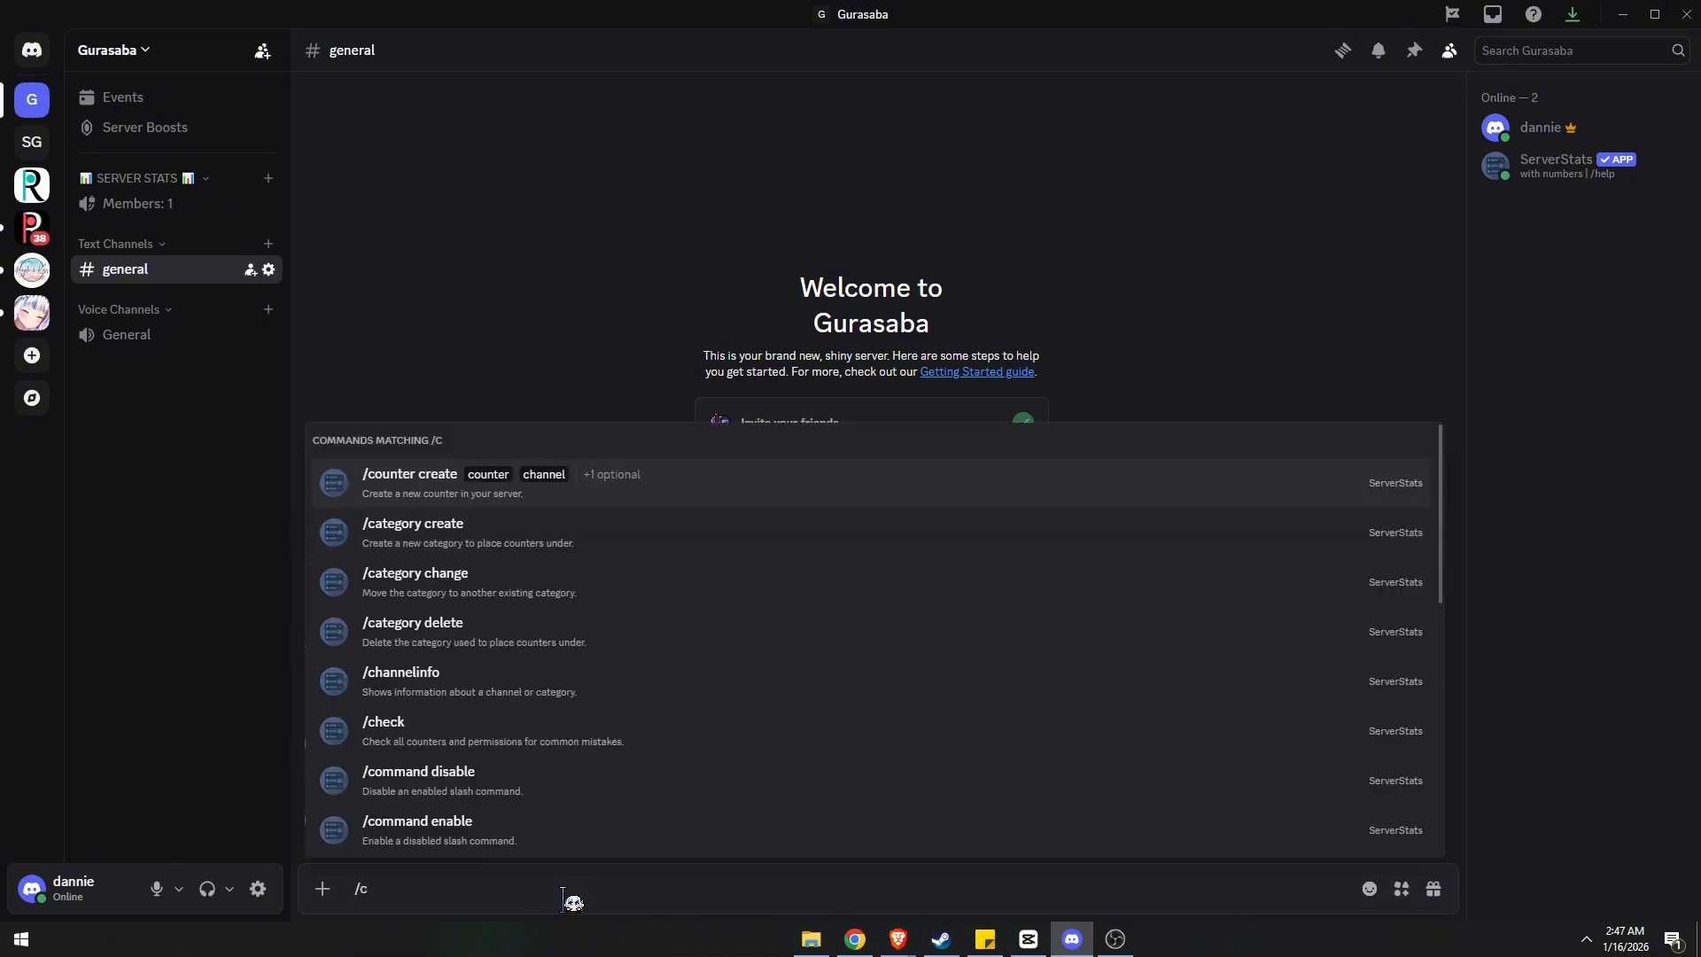
text(ounter create)
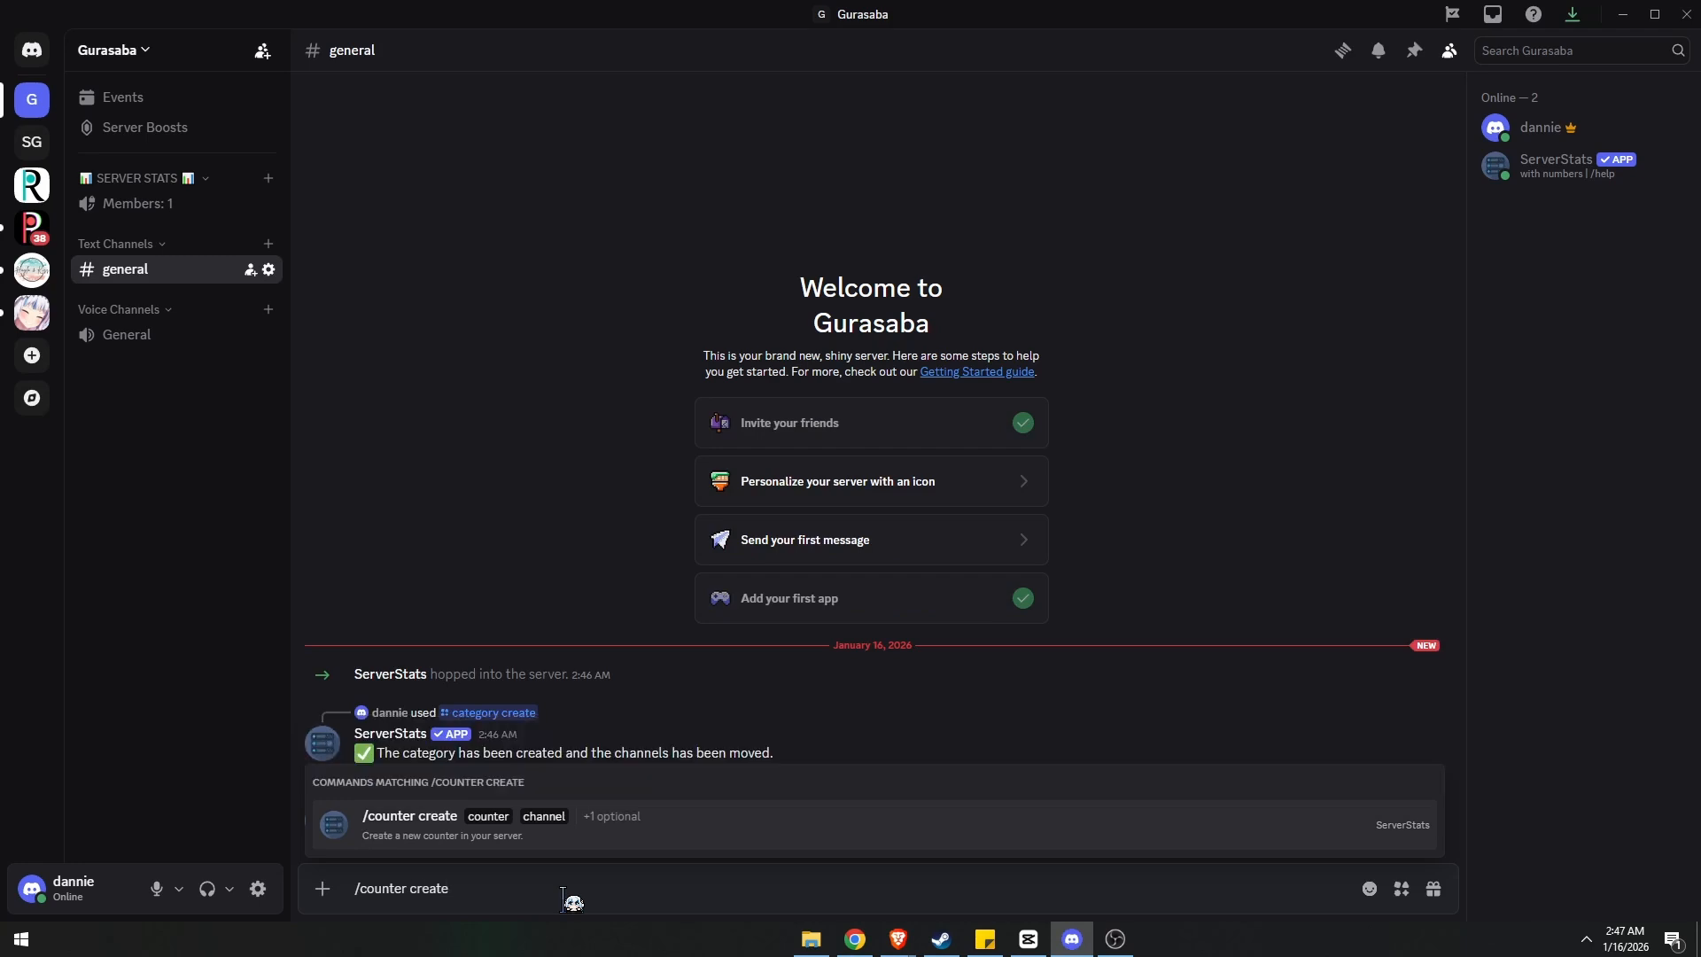
key(Return)
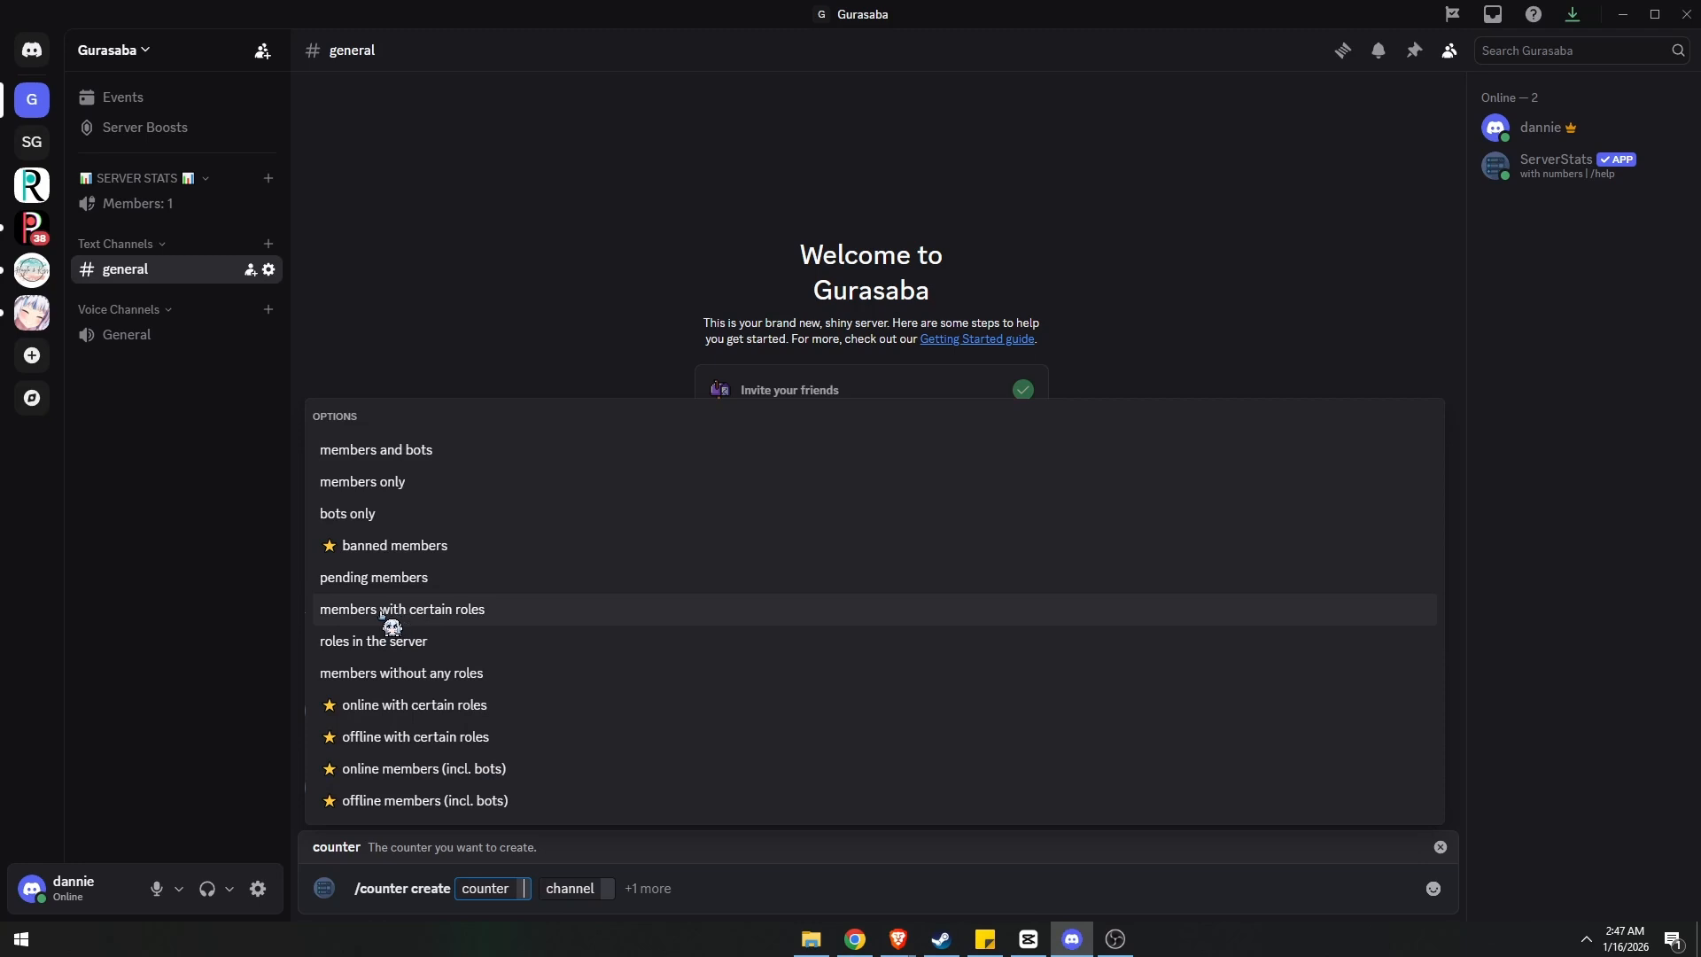
click(455, 620)
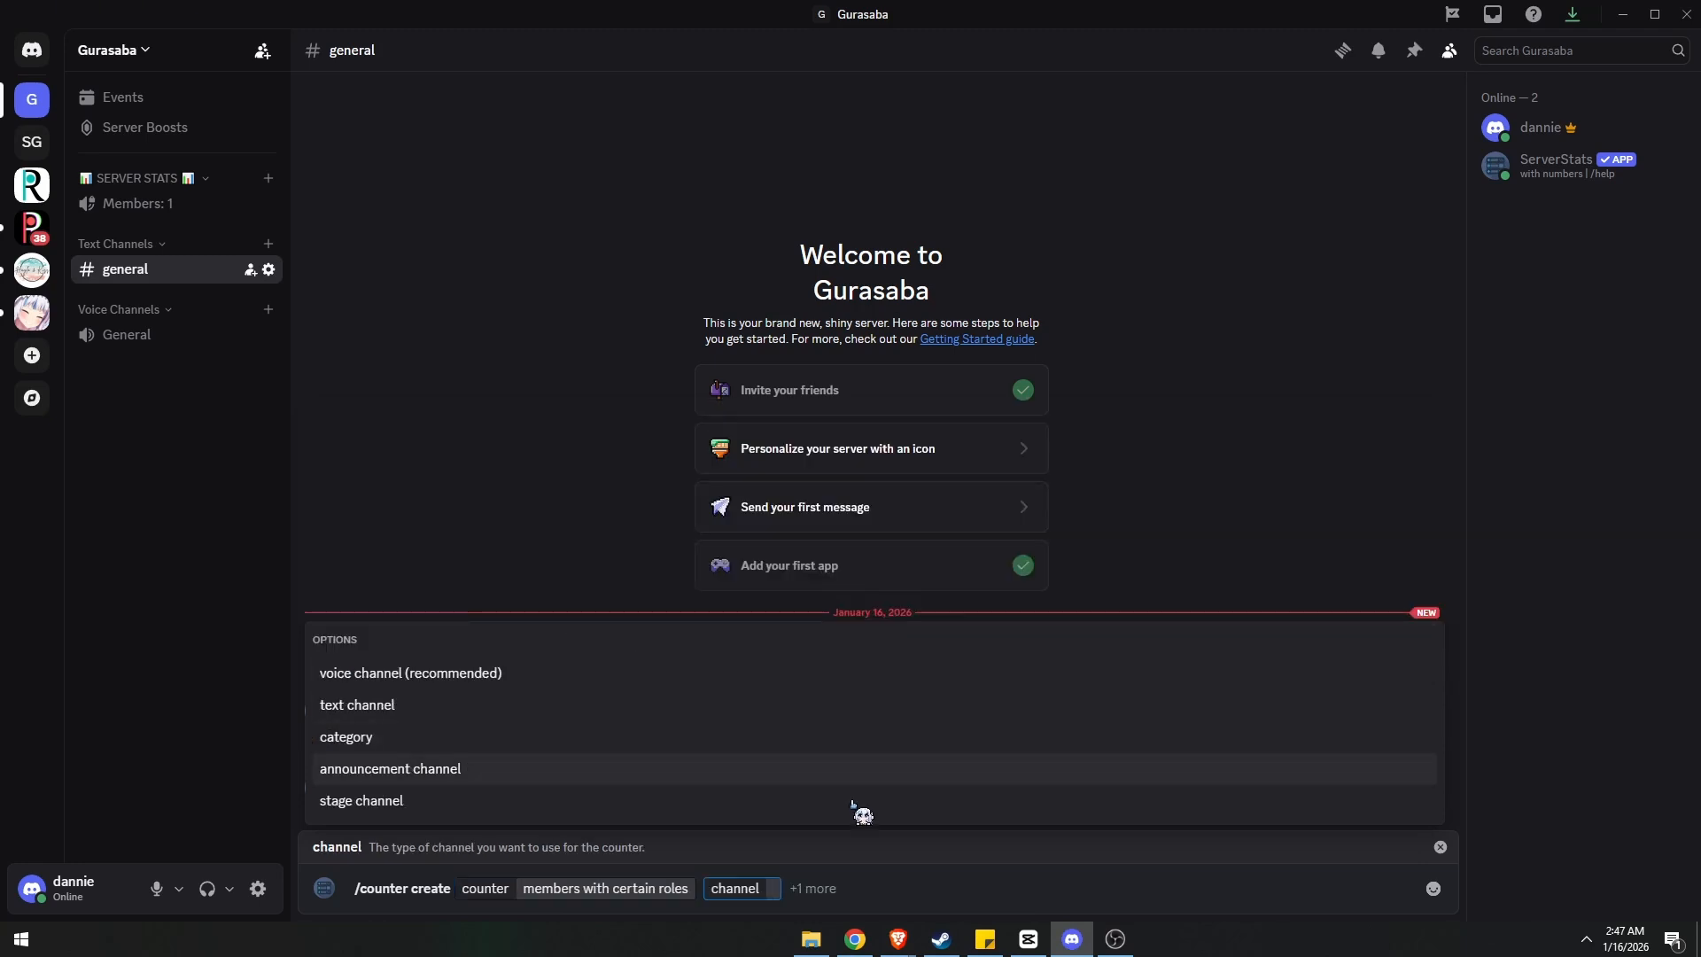
click(465, 675)
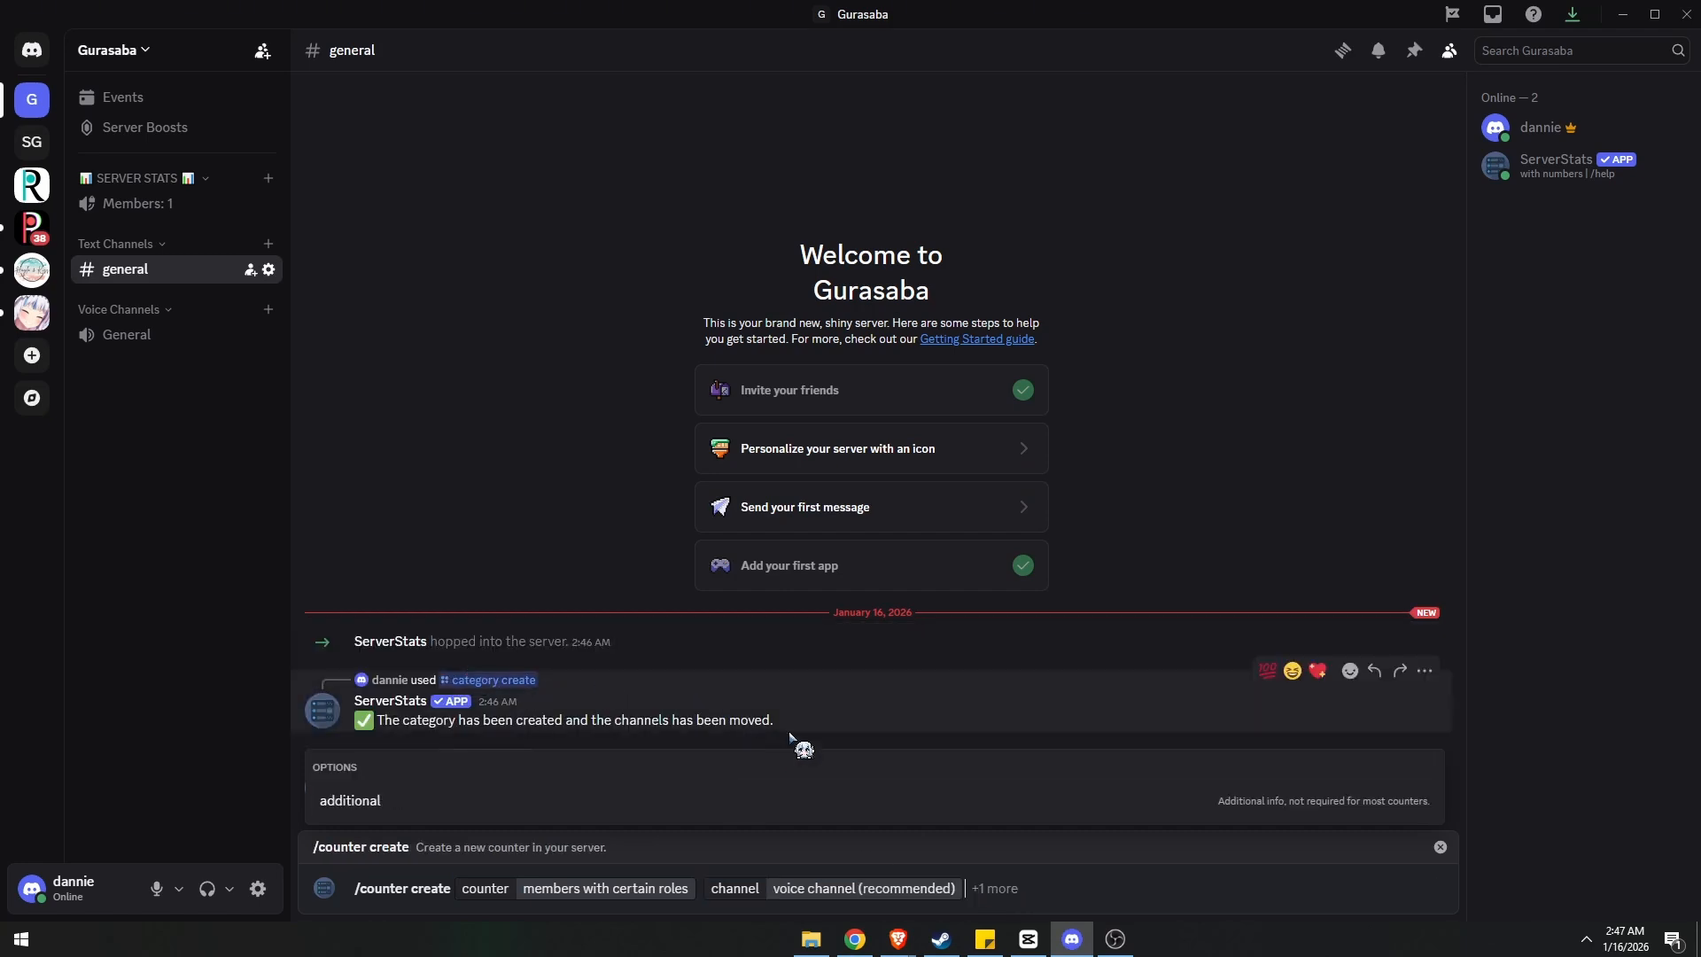
click(528, 808)
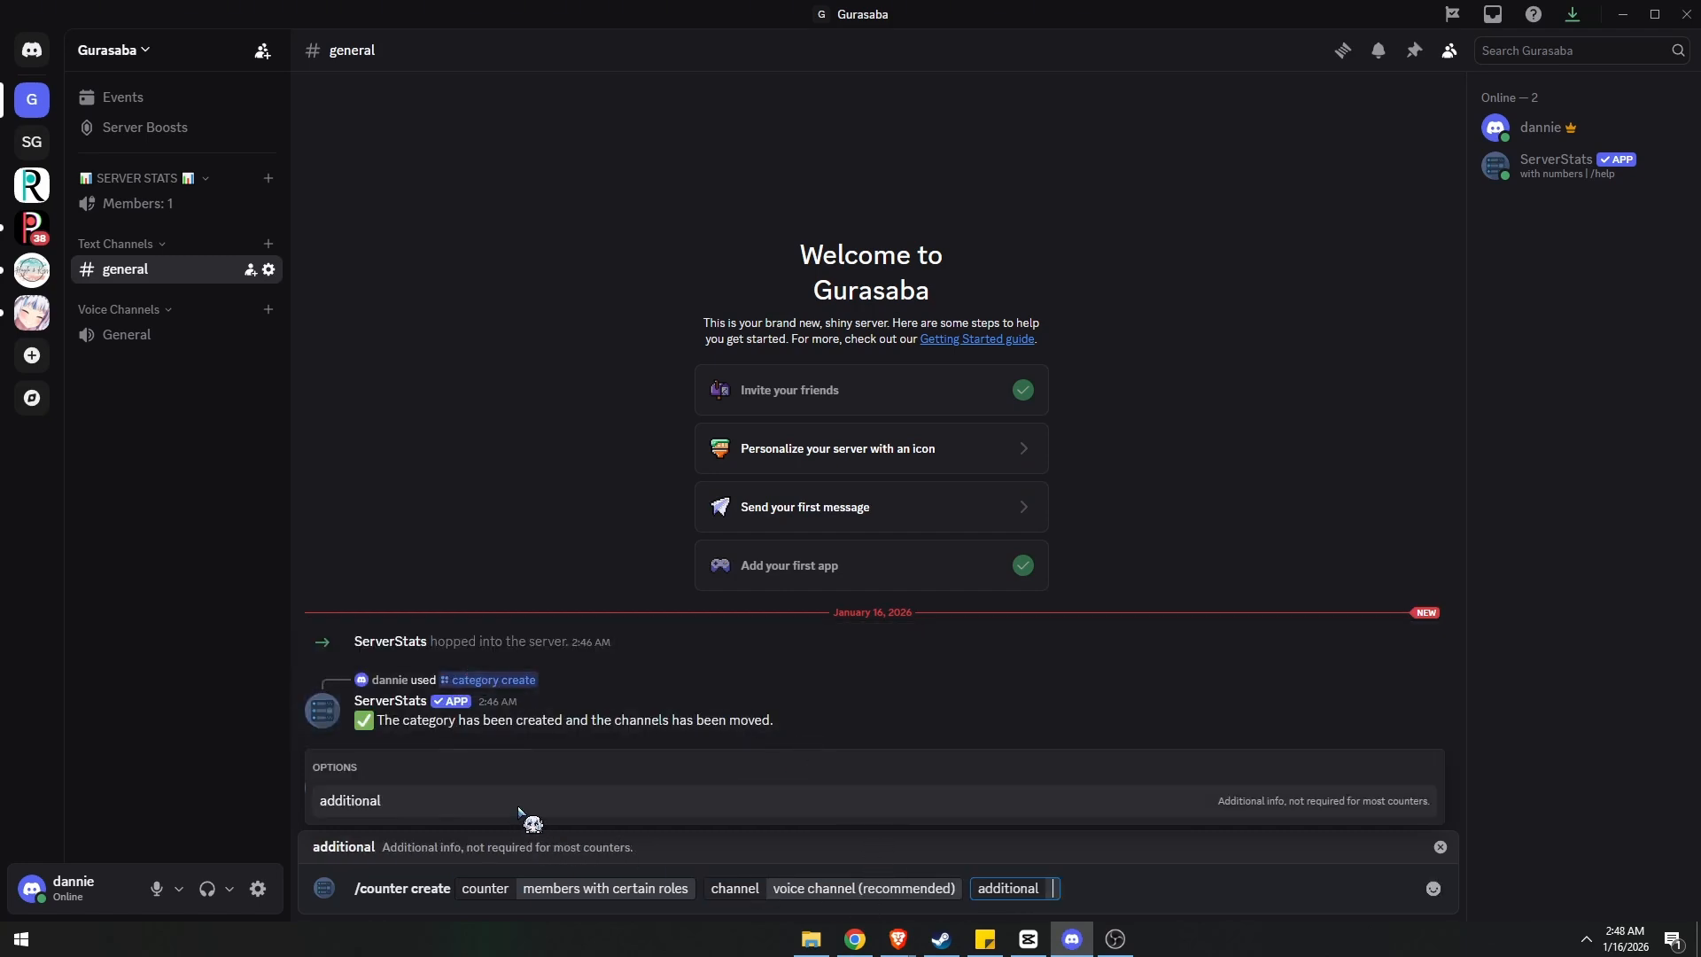
text(@)
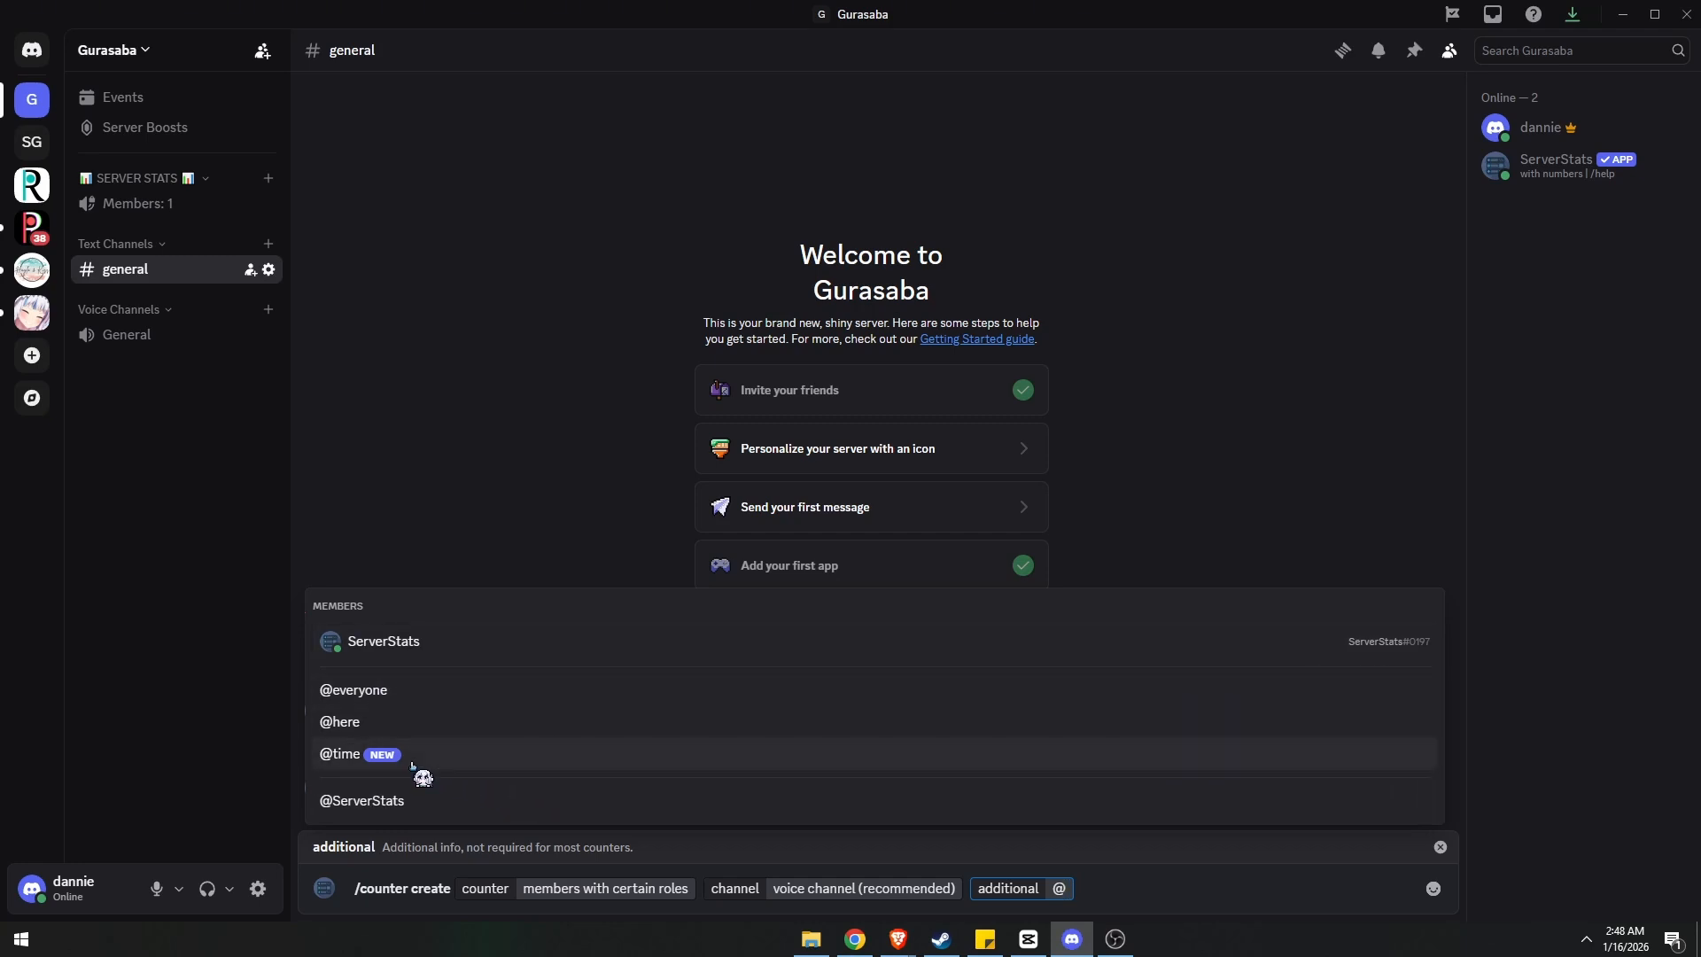
click(416, 703)
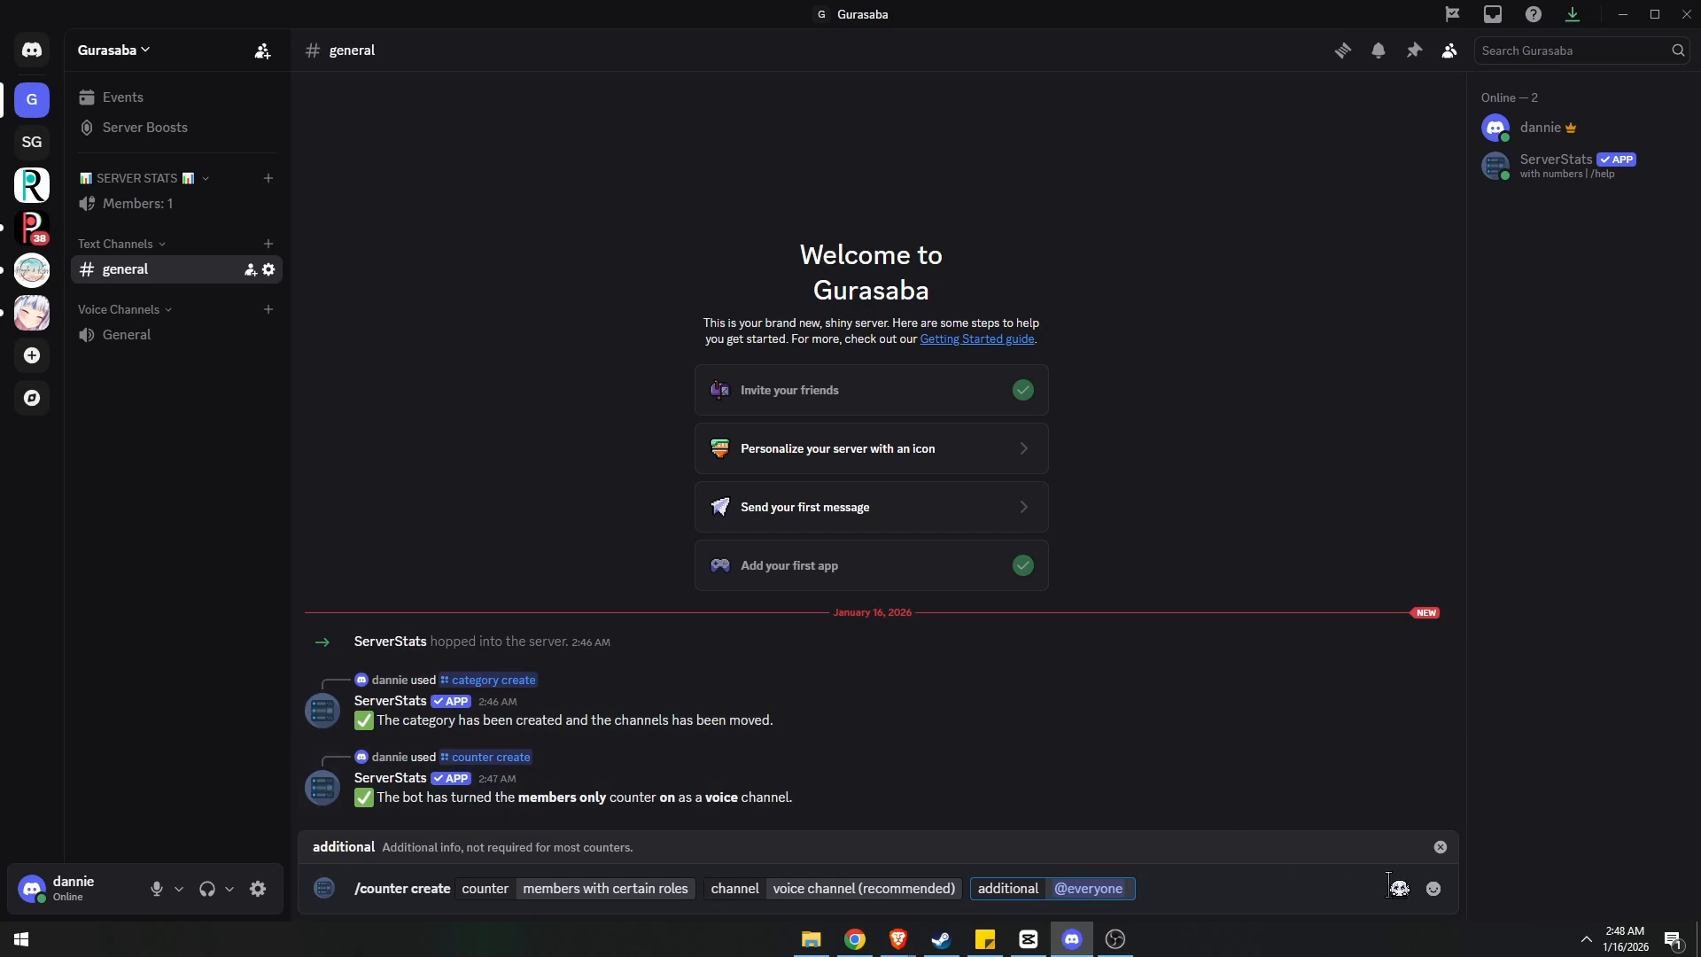
key(Return)
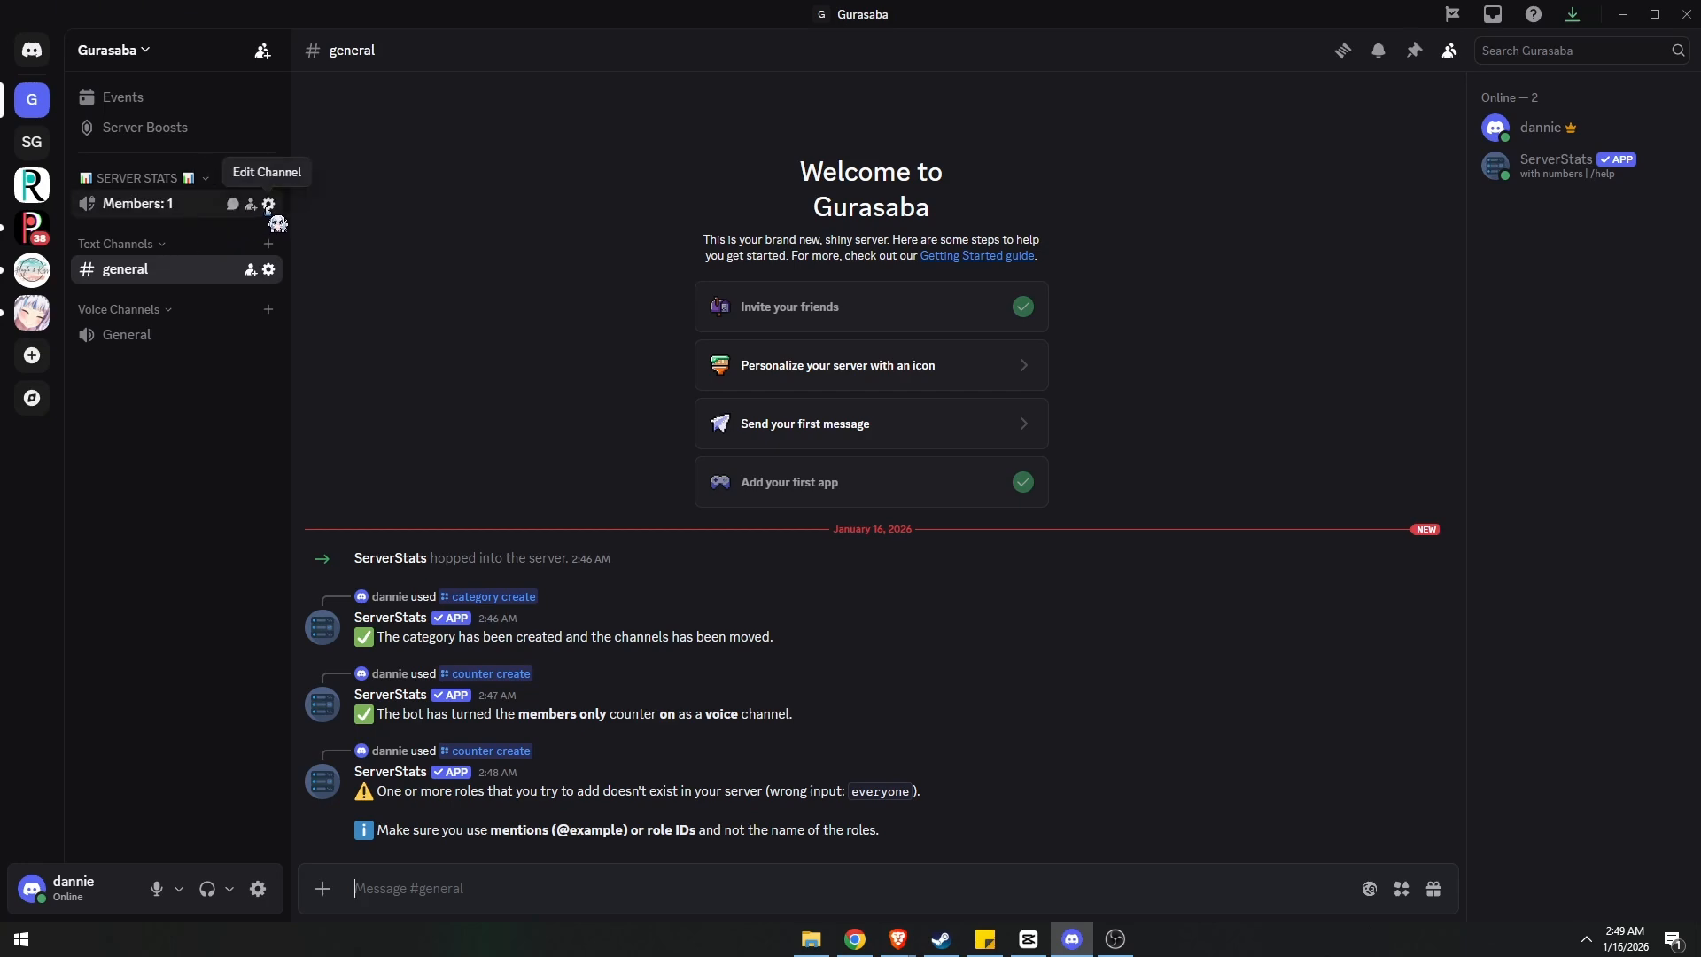
- Examine the channel name and overview settings of the Members counter channel, leaving without saving any change
click(269, 205)
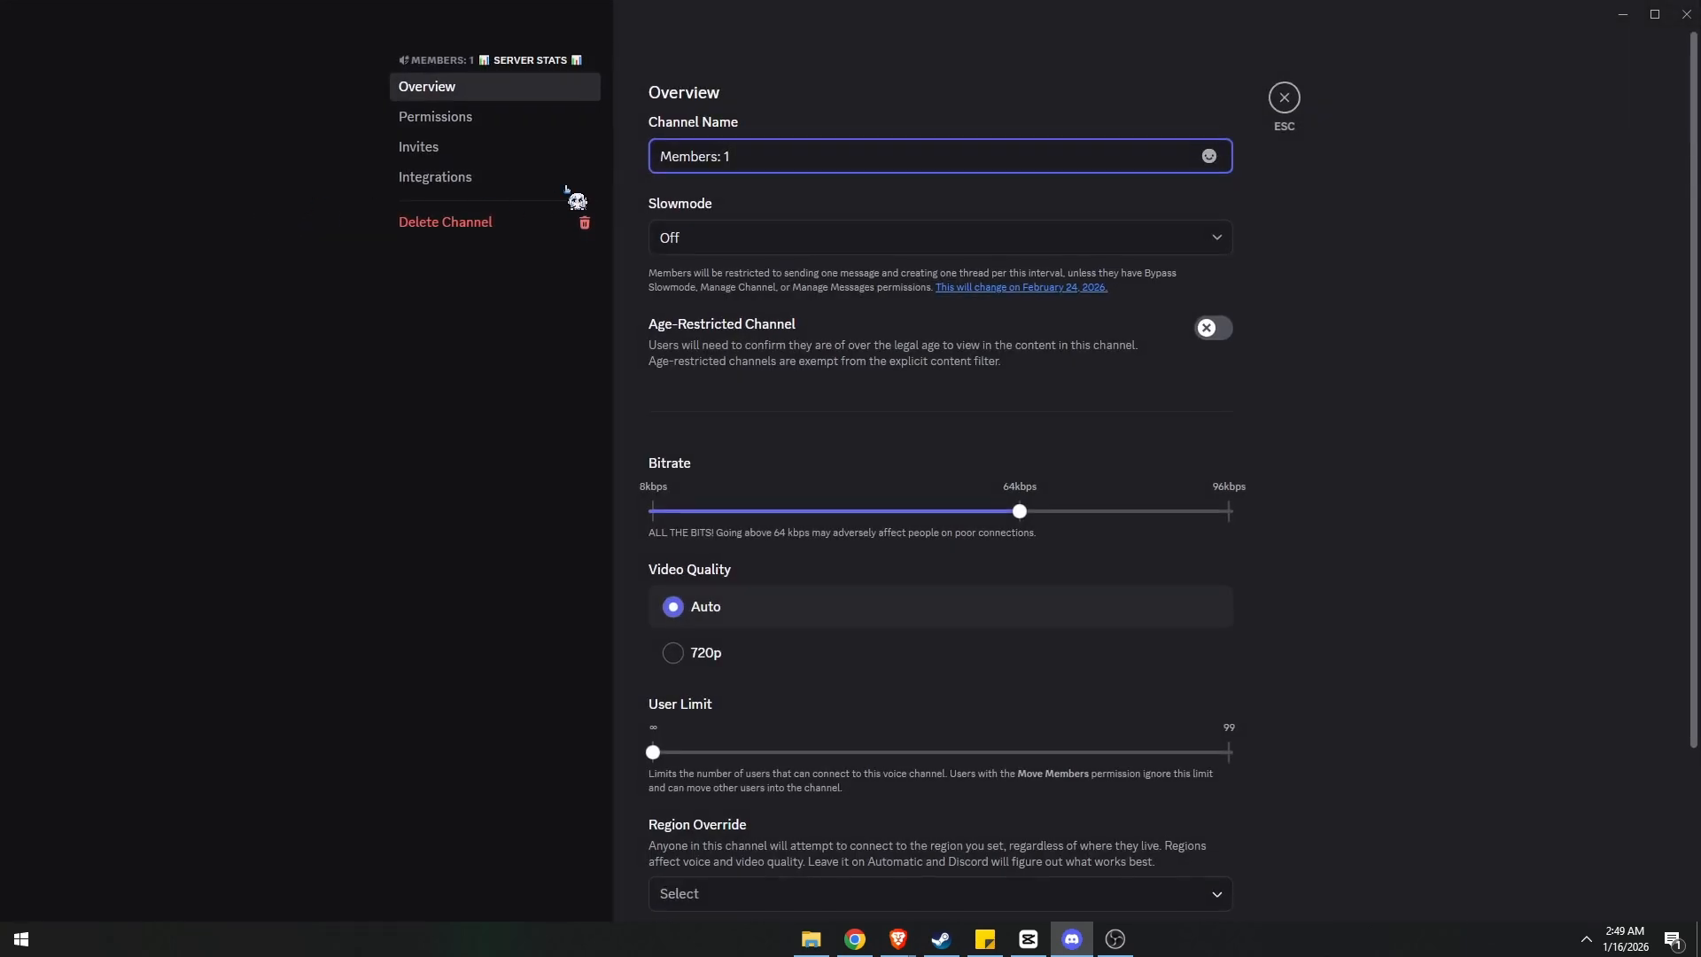
key(BackSpace)
key(BackSpace)
key(BackSpace)
key(ctrl+z)
drag(717, 157, 660, 157)
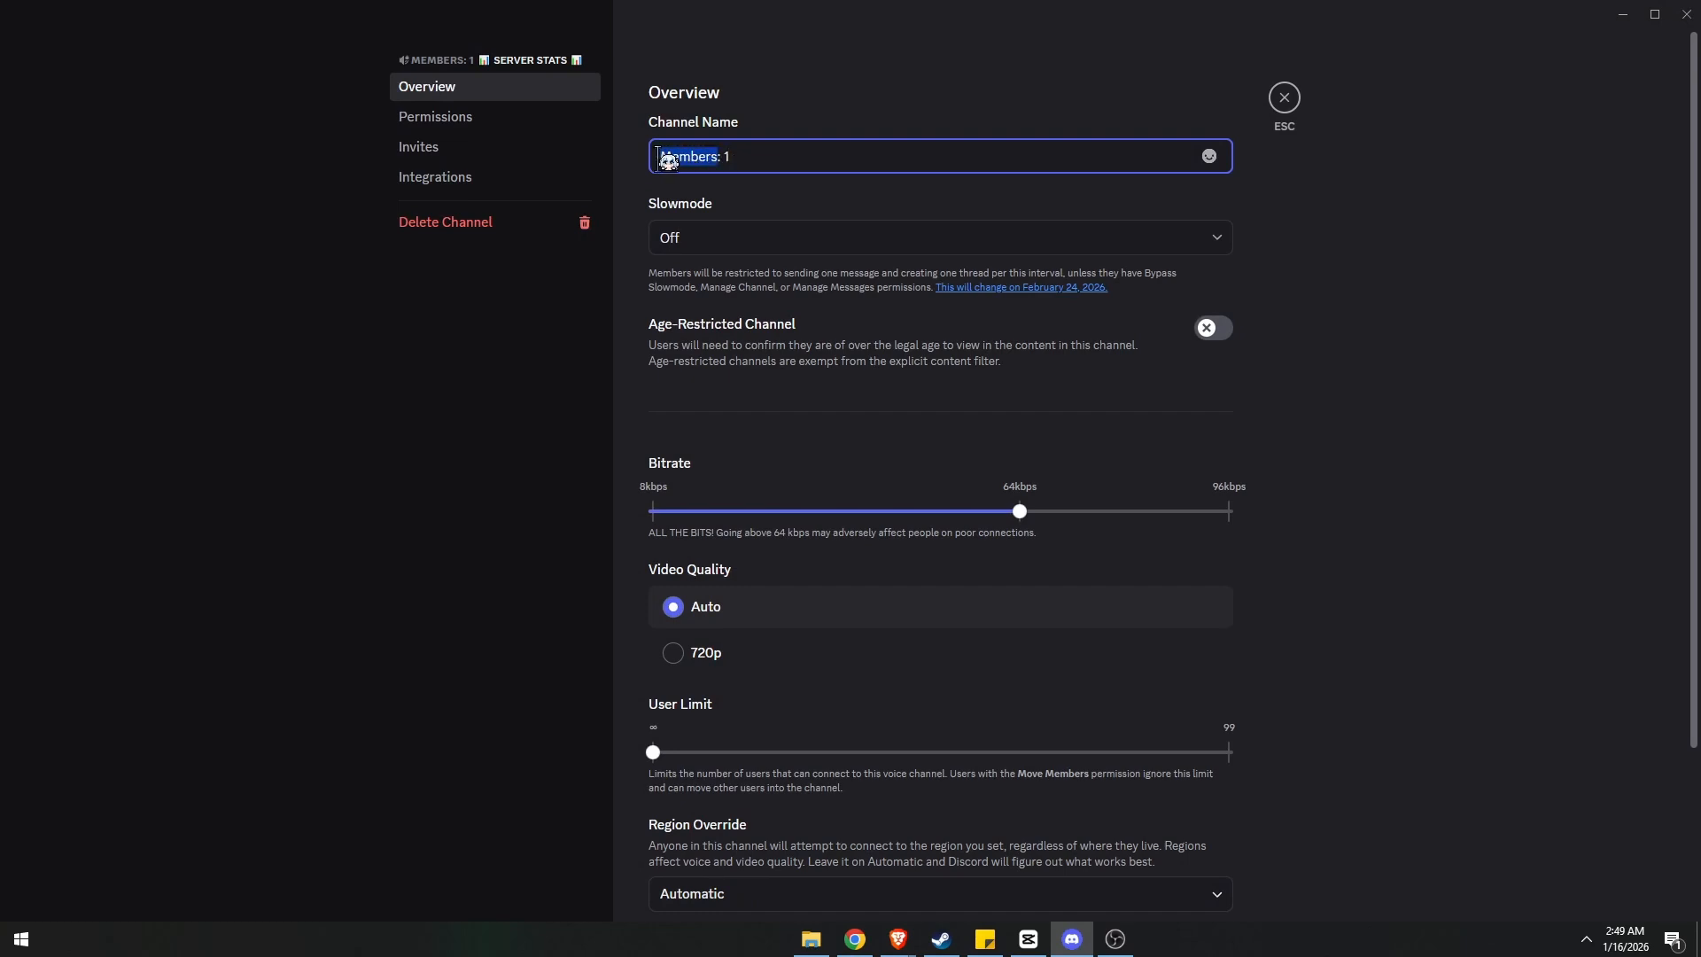
click(749, 156)
scroll(1426, 354, down, 1)
click(1286, 102)
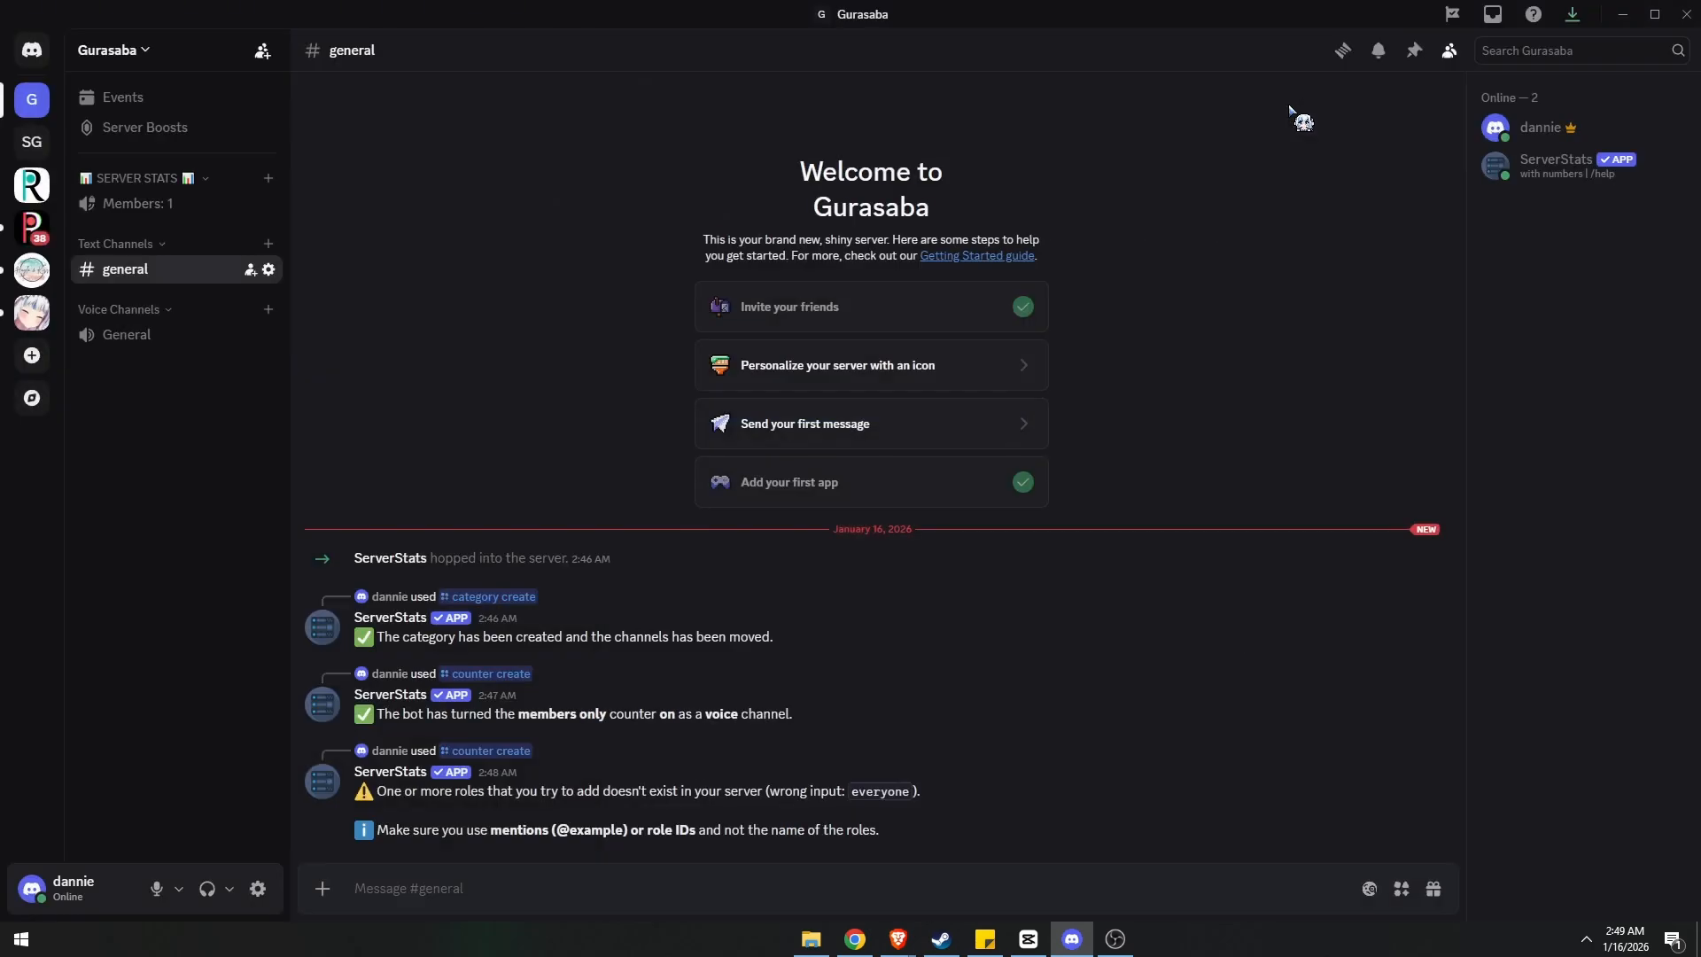